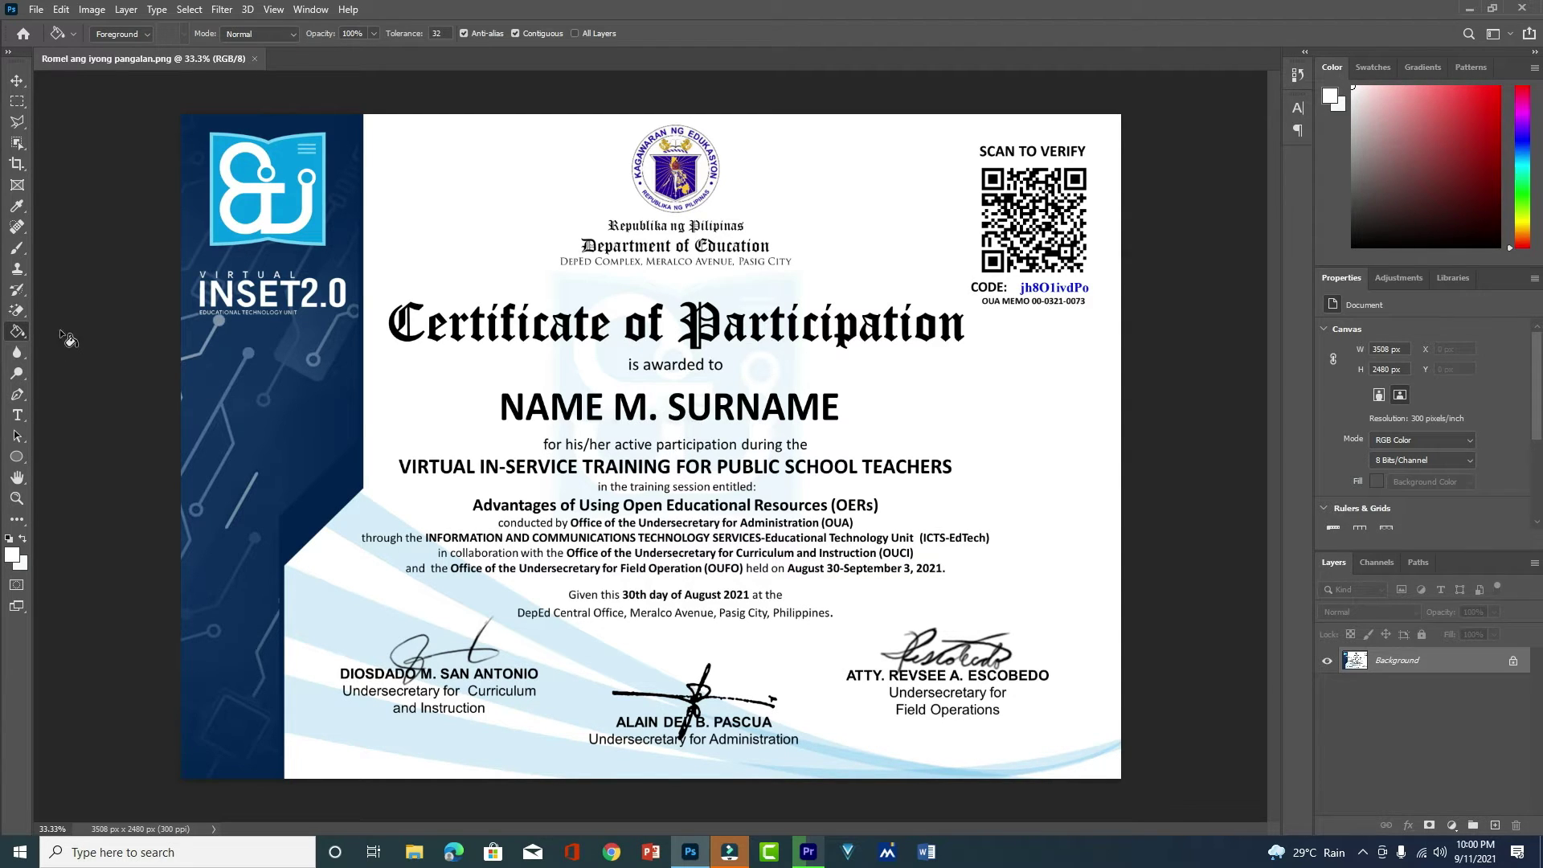
# - Try erasing the top of the NAME M. placeholder with the Eraser, then undo it
pyautogui.click(17, 312)
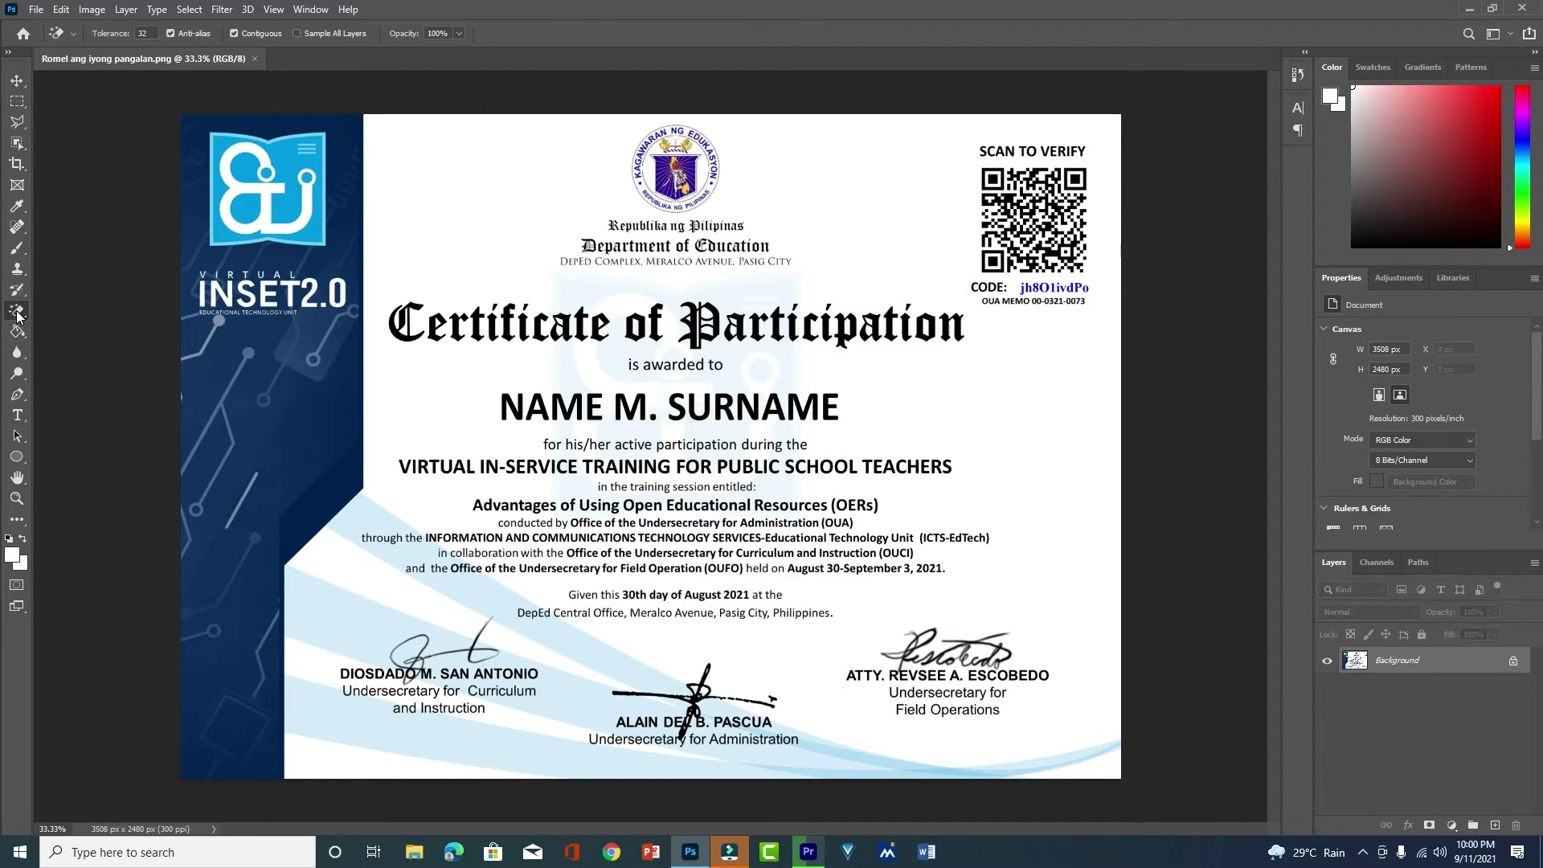
pyautogui.rightClick(18, 312)
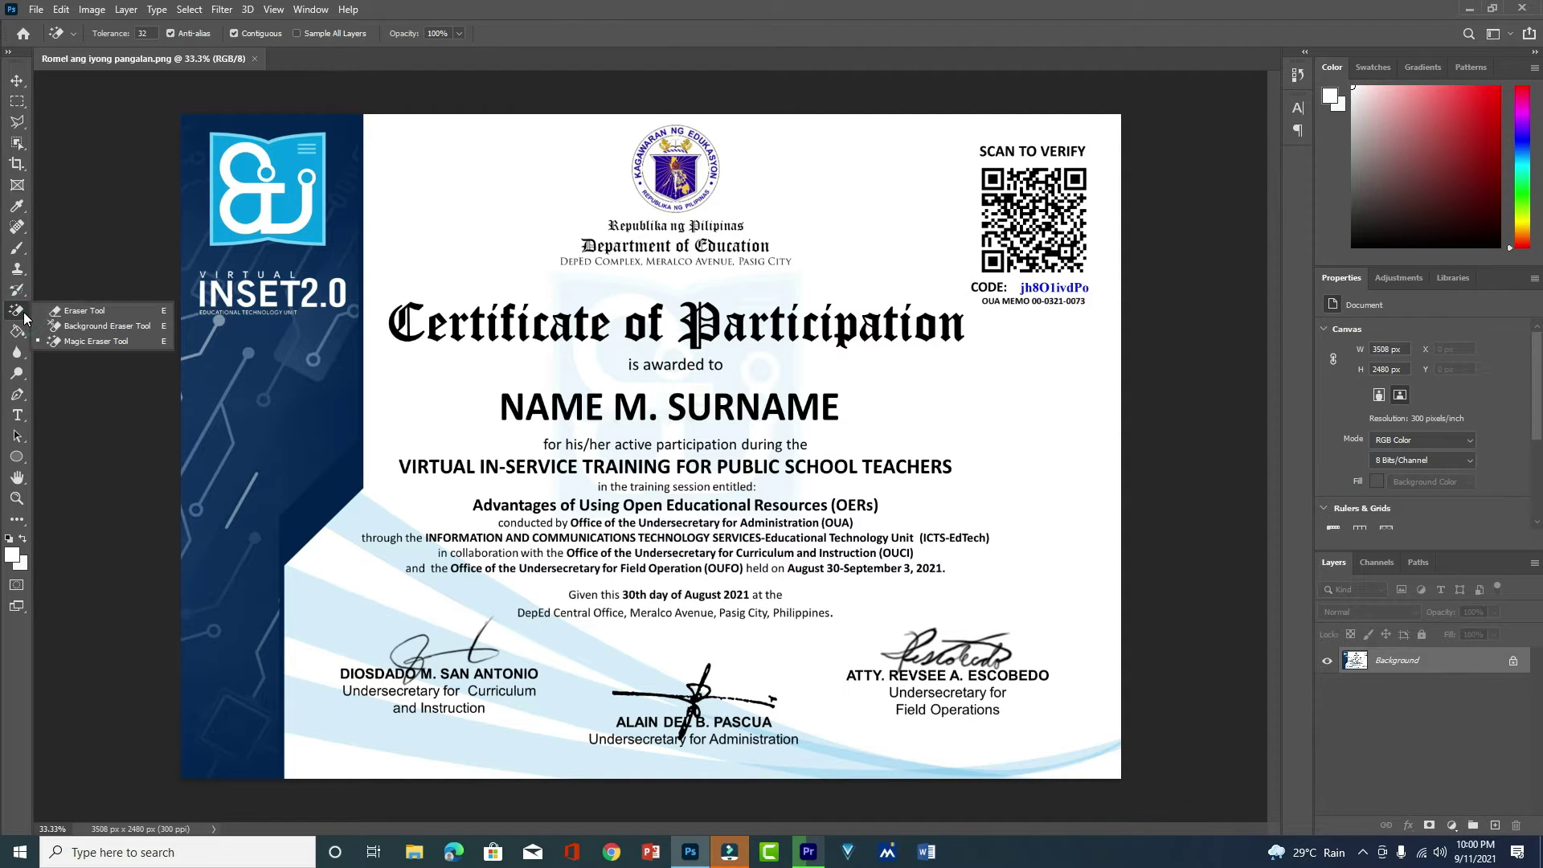
pyautogui.click(74, 312)
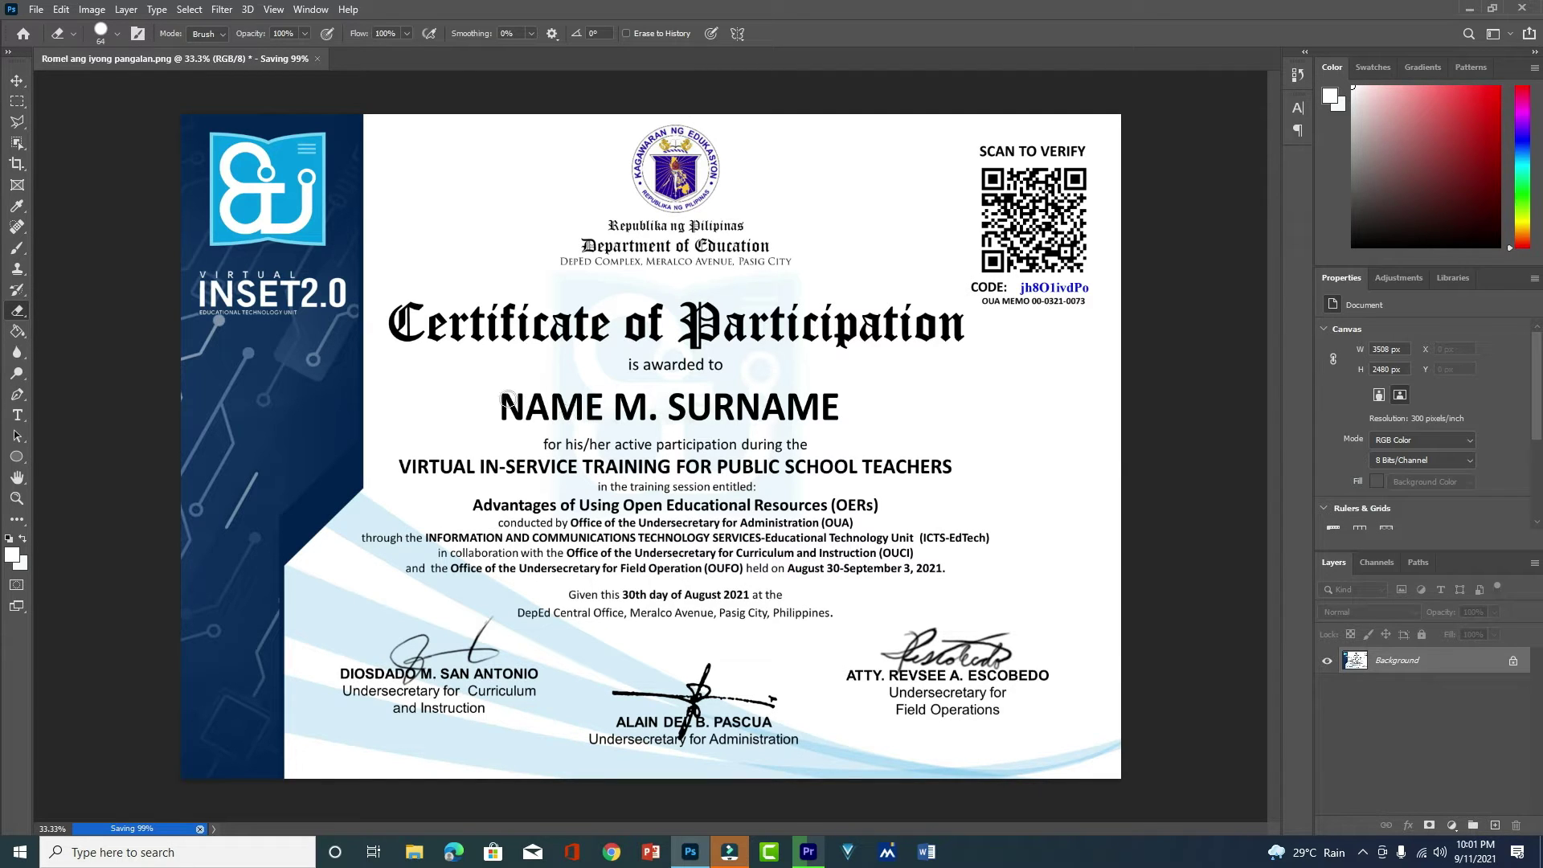
pyautogui.moveTo(504, 400)
pyautogui.mouseDown()
pyautogui.moveTo(837, 402)
pyautogui.moveTo(727, 395)
pyautogui.moveTo(576, 420)
pyautogui.moveTo(642, 369)
pyautogui.moveTo(540, 410)
pyautogui.mouseUp()
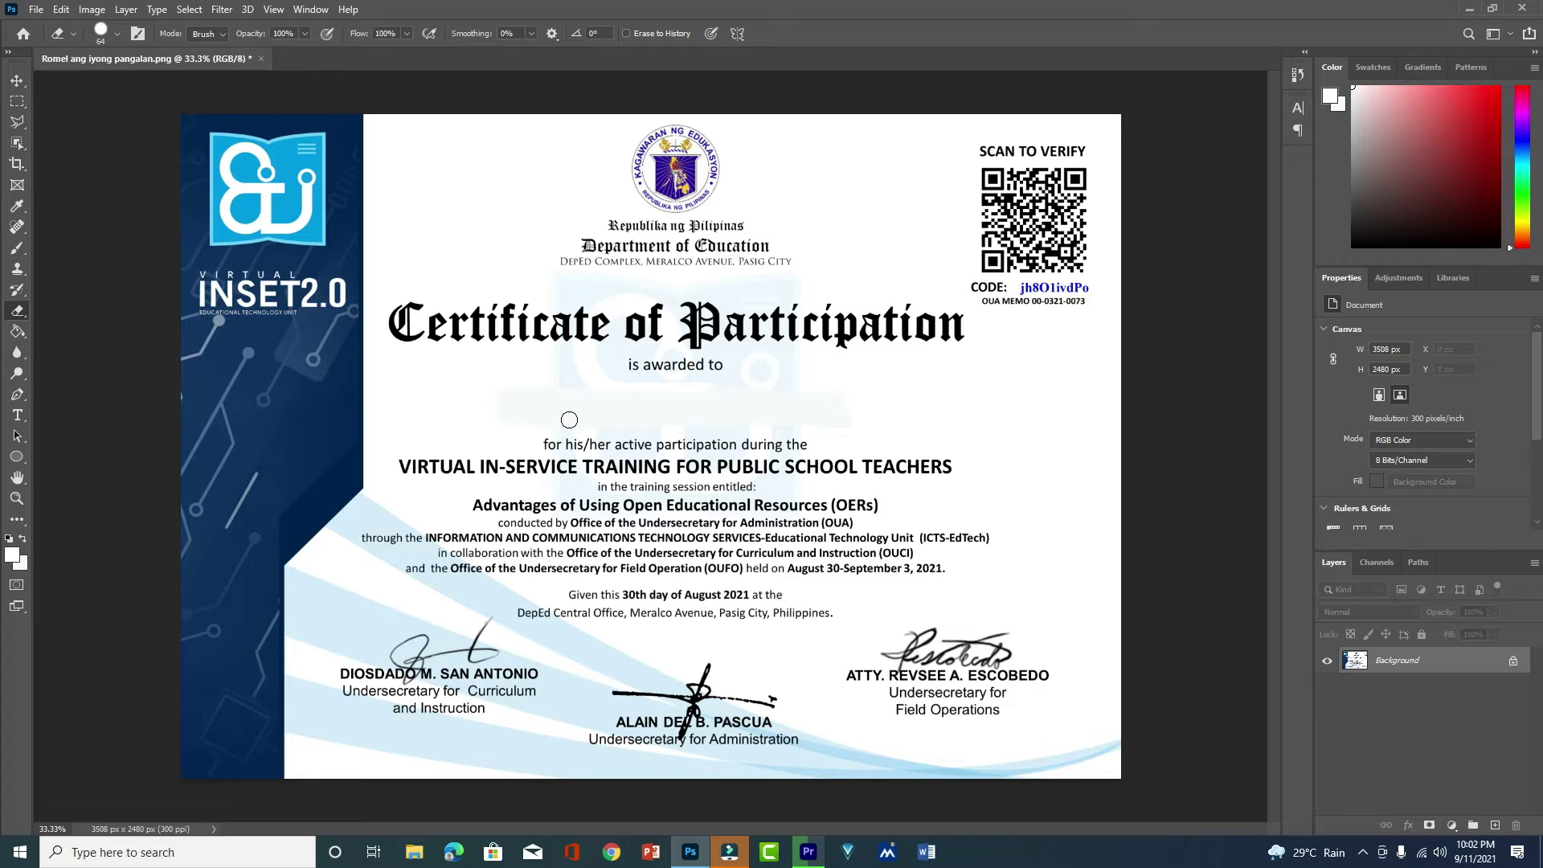
pyautogui.hotkey('ctrl', 'z')
pyautogui.hotkey('ctrl', 'z')
pyautogui.hotkey('ctrl', 'z')
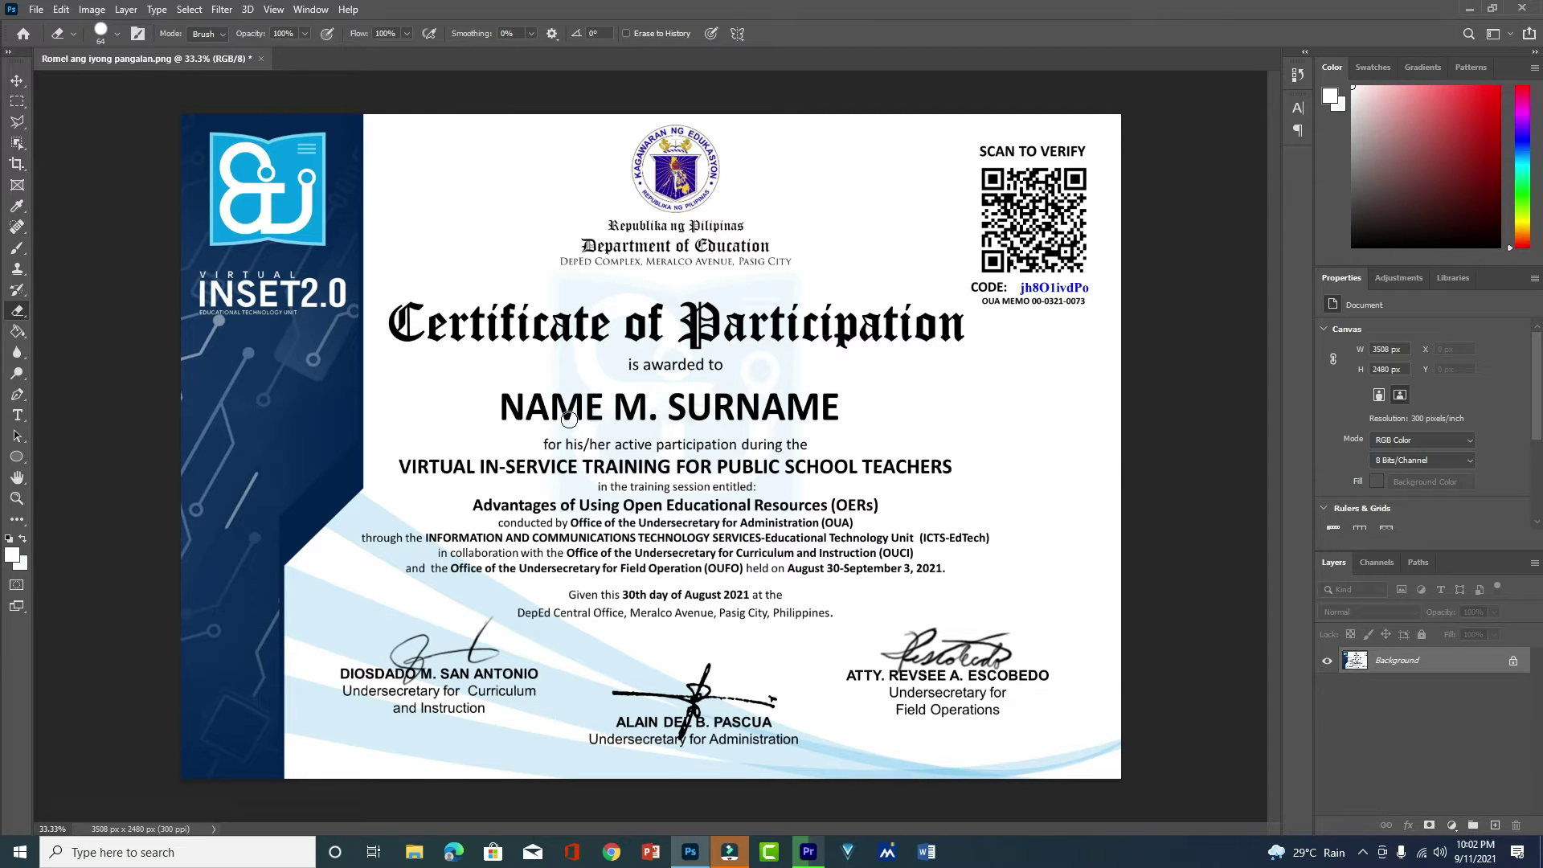
# - Try the Background Eraser on NAME, undo the erasure, and fit the certificate in view
pyautogui.rightClick(23, 315)
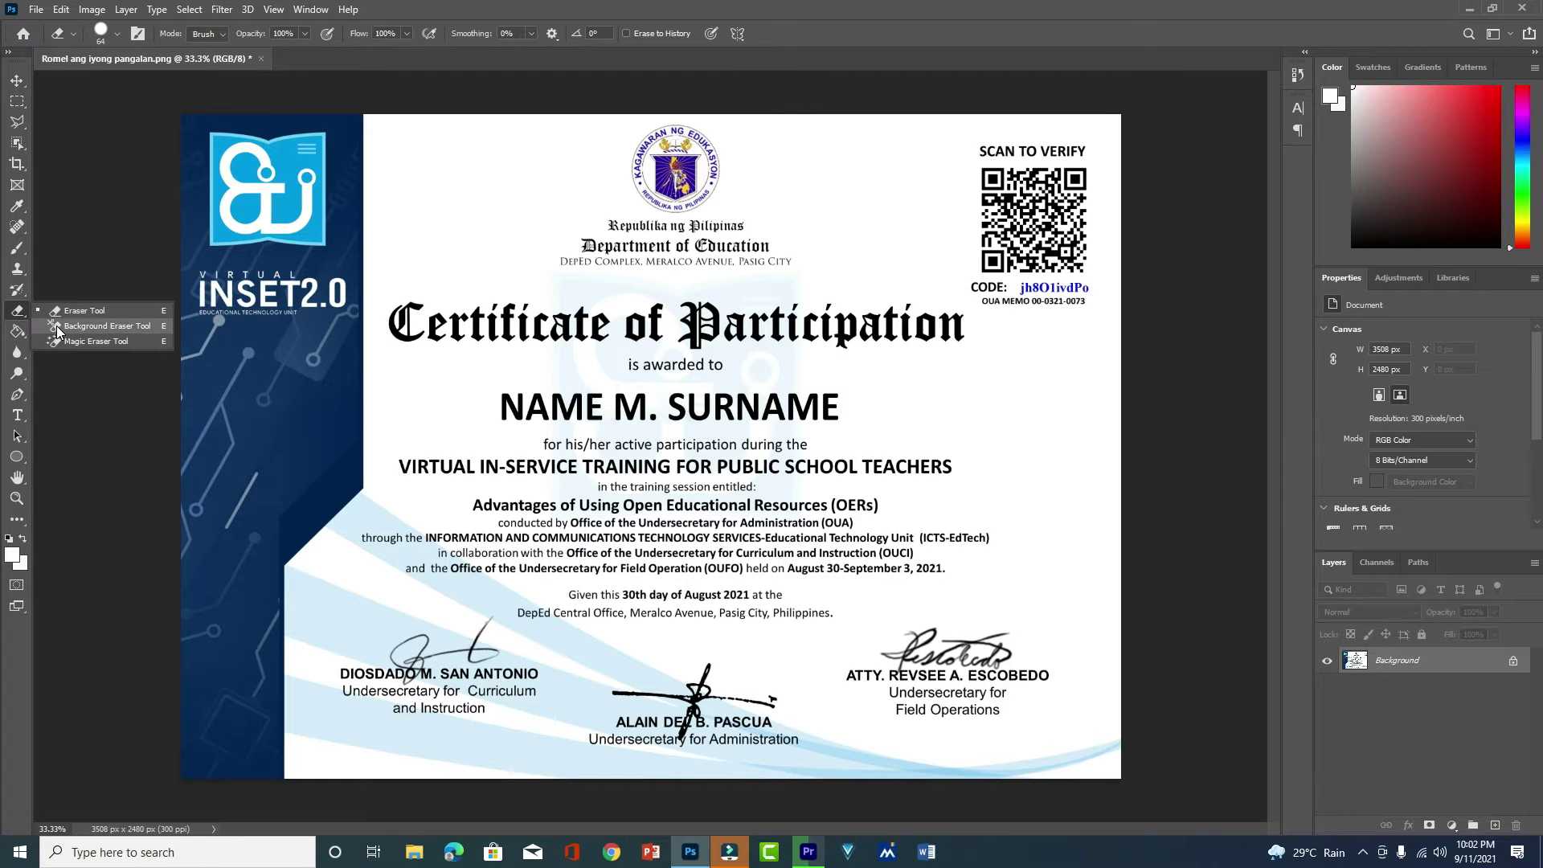
pyautogui.click(58, 327)
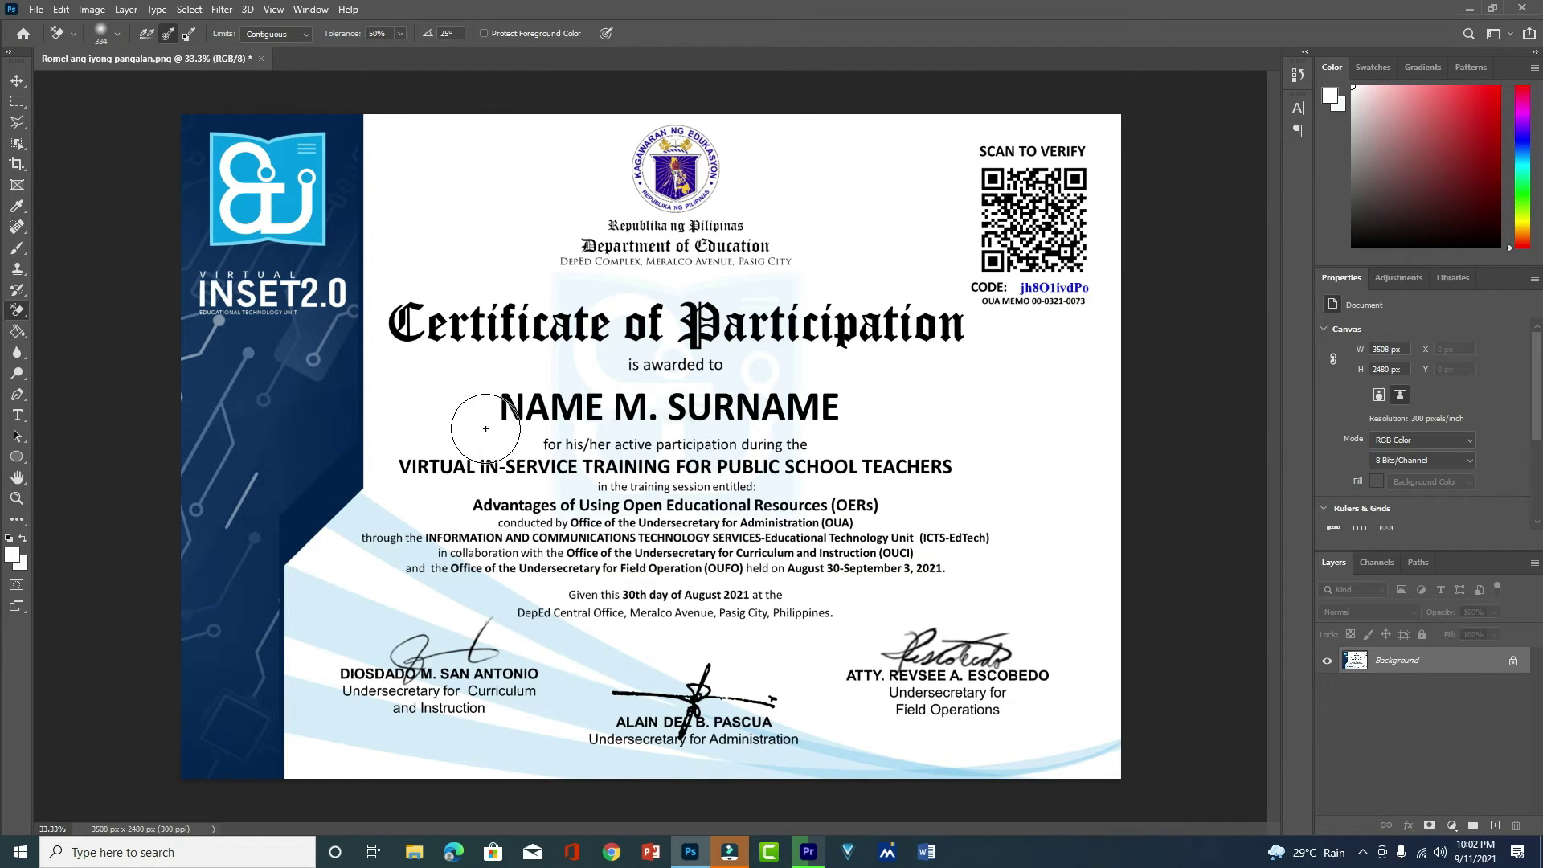
pyautogui.scroll(5, 558, 443)
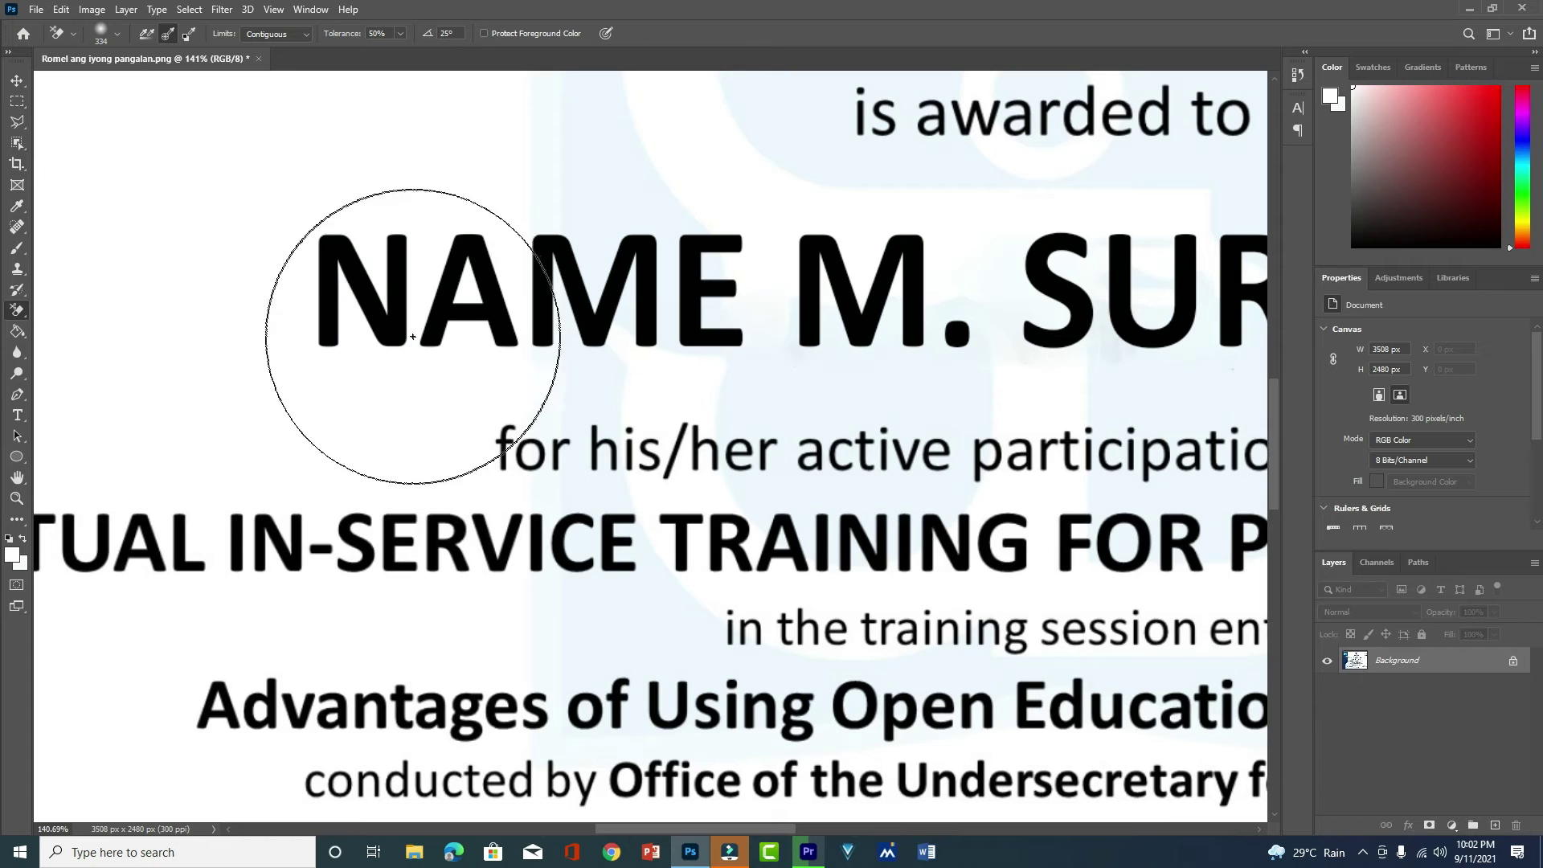
pyautogui.moveTo(383, 334)
pyautogui.mouseDown()
pyautogui.moveTo(362, 303)
pyautogui.moveTo(434, 329)
pyautogui.moveTo(441, 300)
pyautogui.moveTo(648, 297)
pyautogui.moveTo(541, 299)
pyautogui.mouseUp()
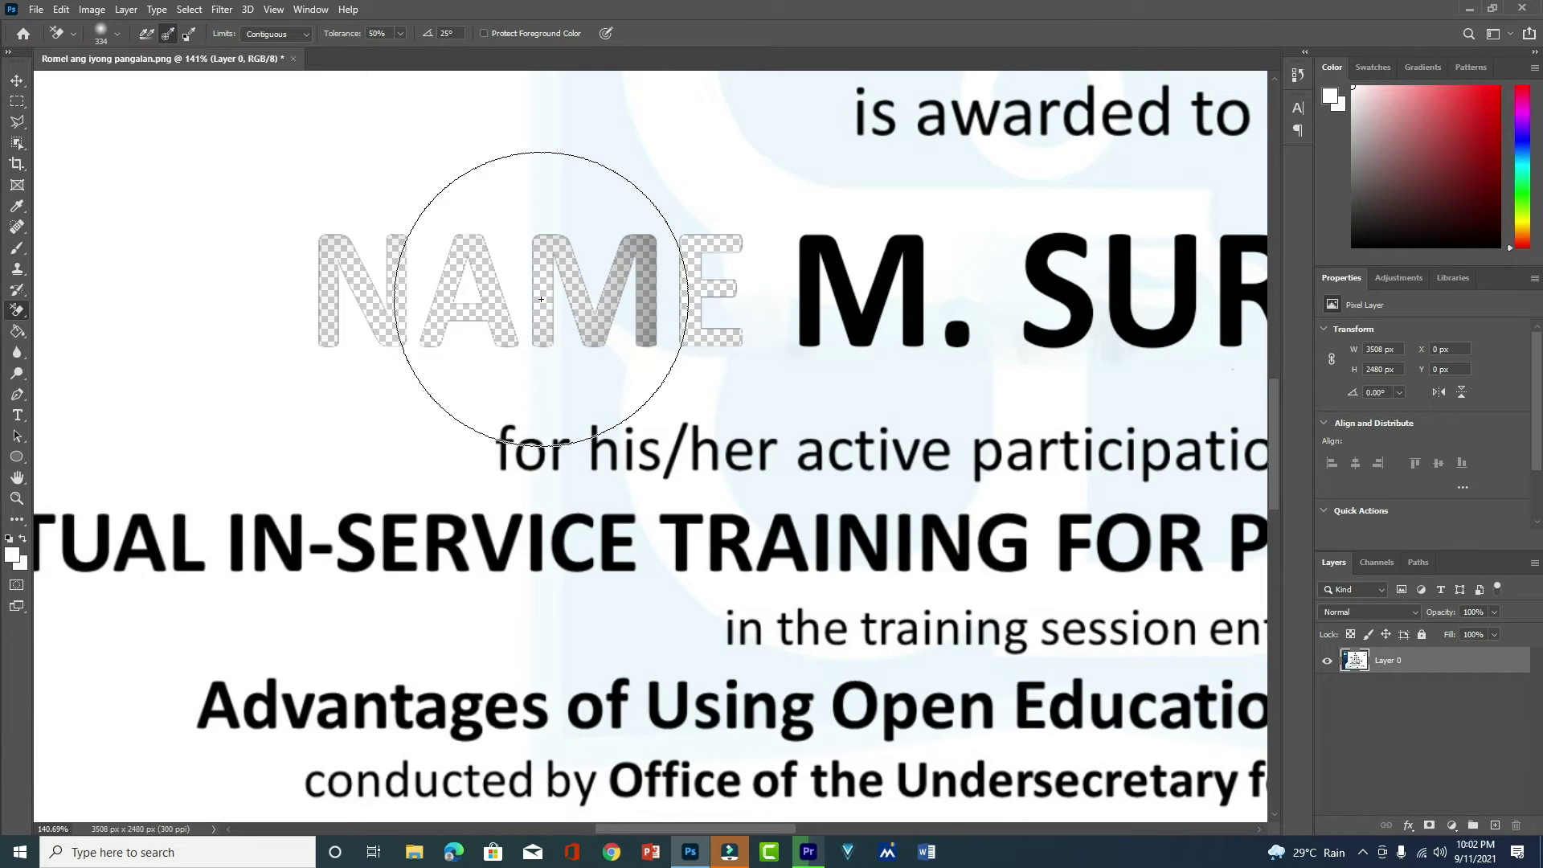
pyautogui.hotkey('ctrl', 'z')
pyautogui.hotkey('ctrl', 'z')
pyautogui.hotkey('ctrl', 'z')
pyautogui.hotkey('ctrl', 'z')
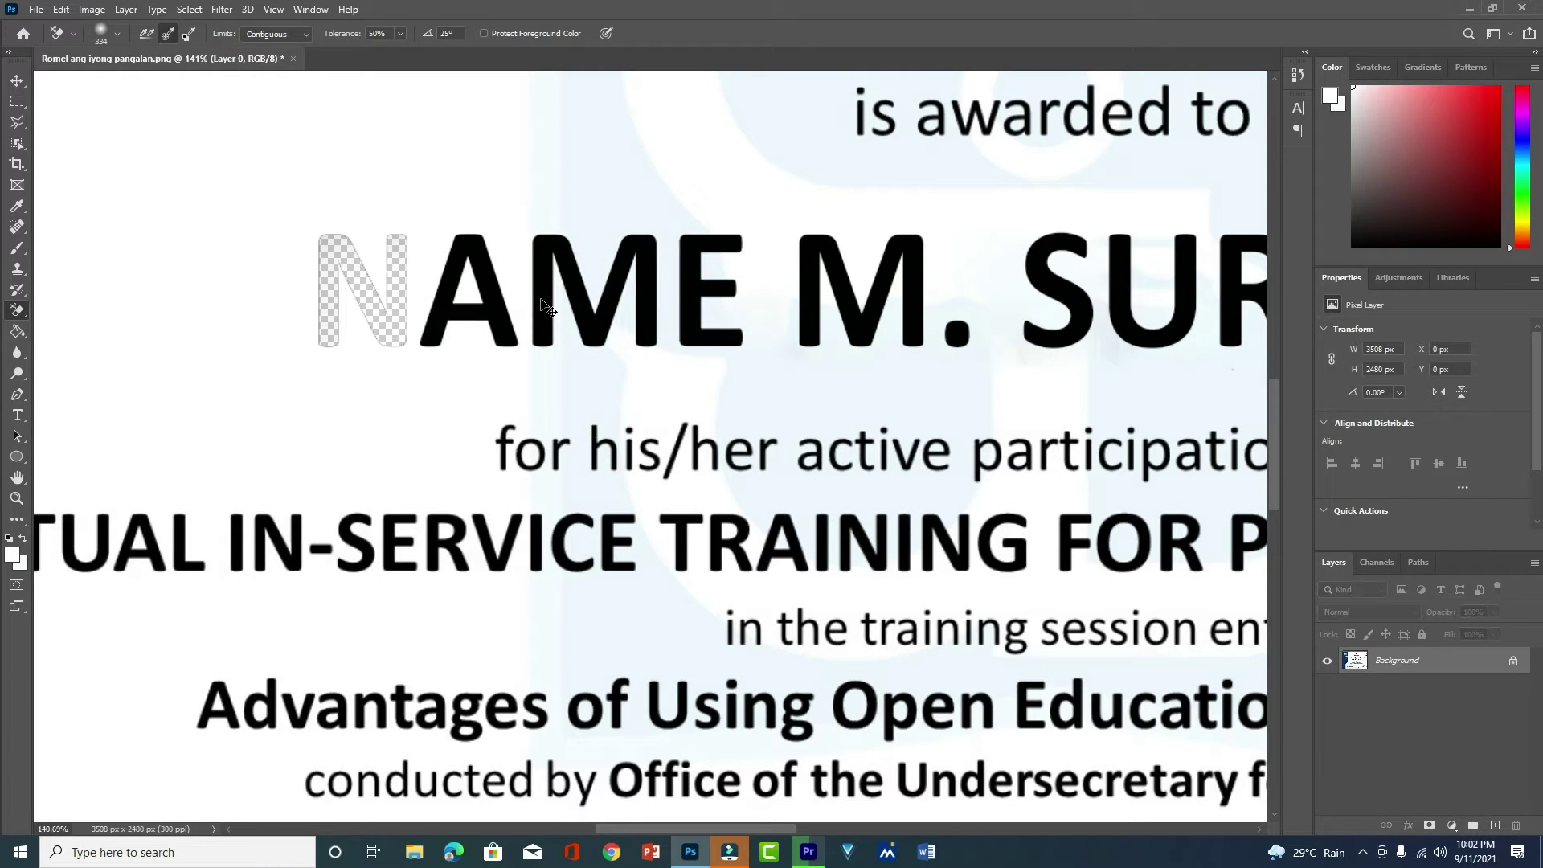
pyautogui.hotkey('ctrl', 'z')
pyautogui.hotkey('ctrl', '0')
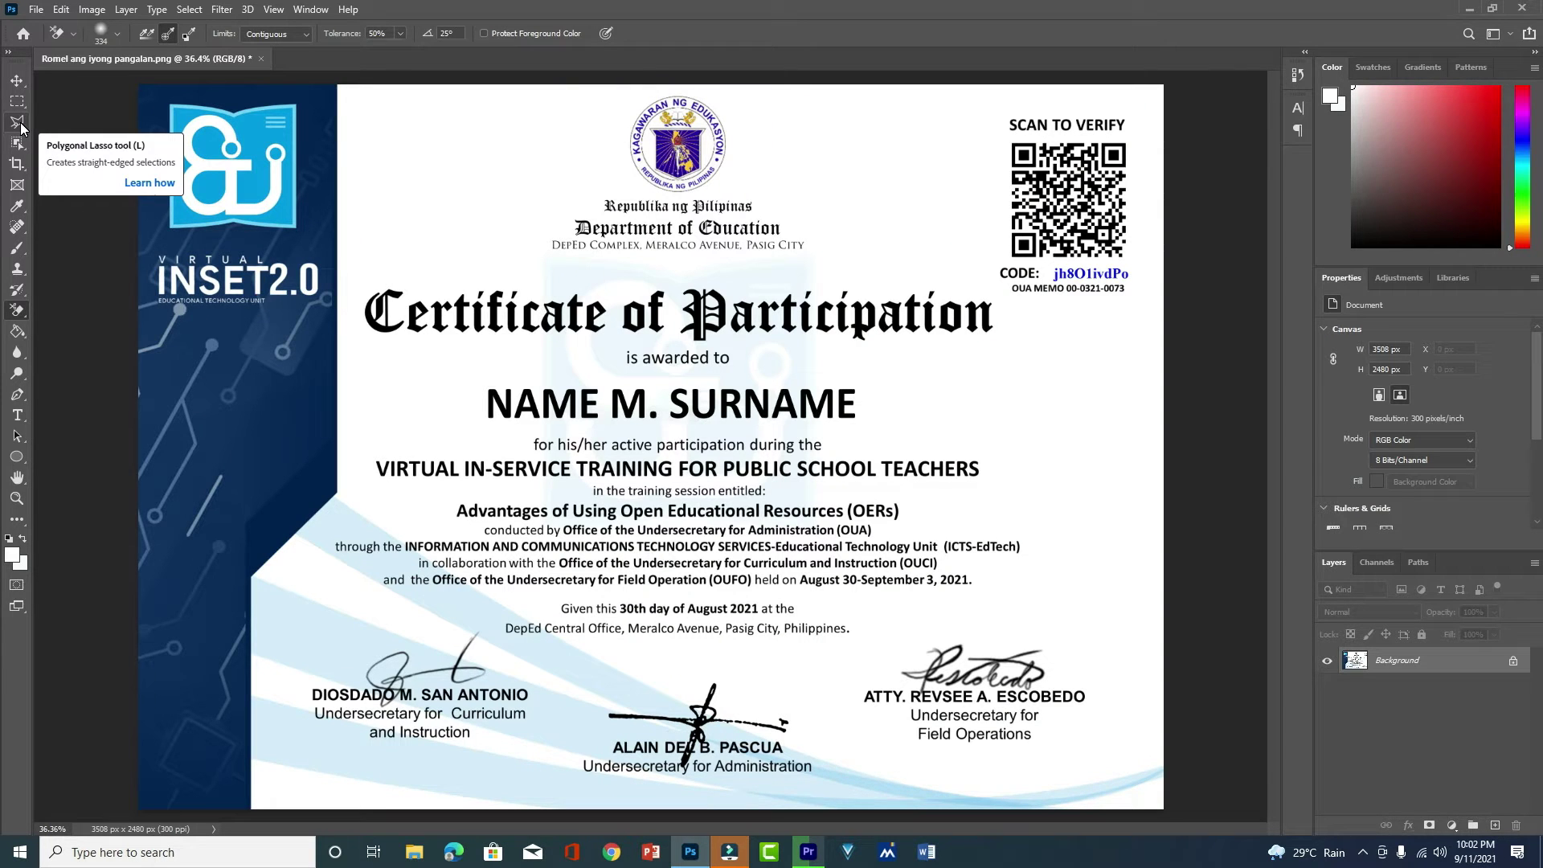
# - Outline the NAME M. SURNAME placeholder with the Polygonal Lasso and Content-Aware Fill it
pyautogui.click(19, 126)
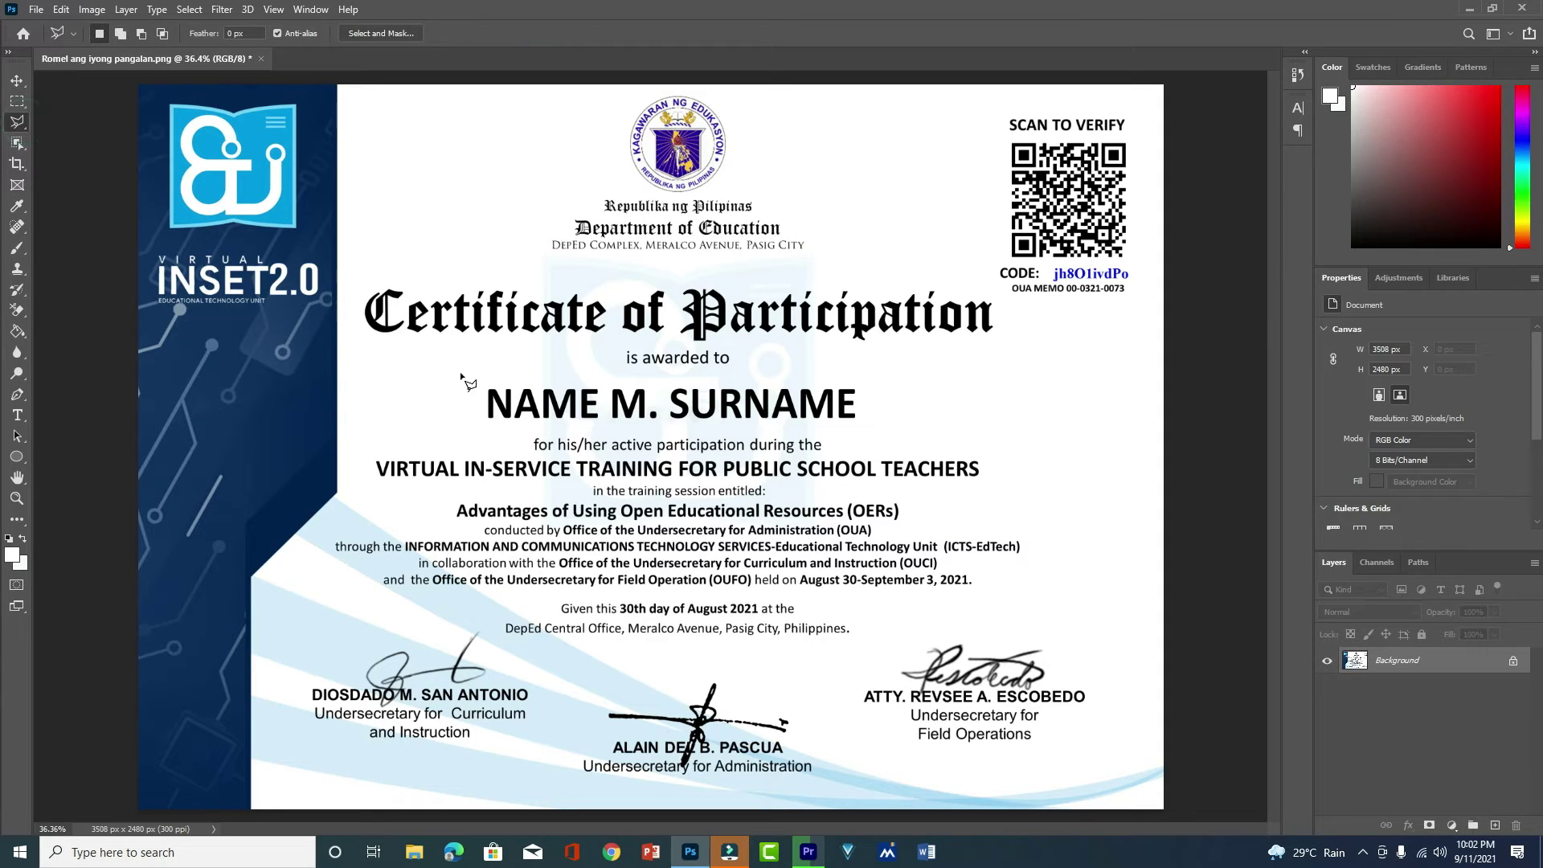
pyautogui.click(480, 378)
pyautogui.click(727, 389)
pyautogui.click(482, 414)
pyautogui.press('shift')
pyautogui.hotkey('shift', 'BackSpace')
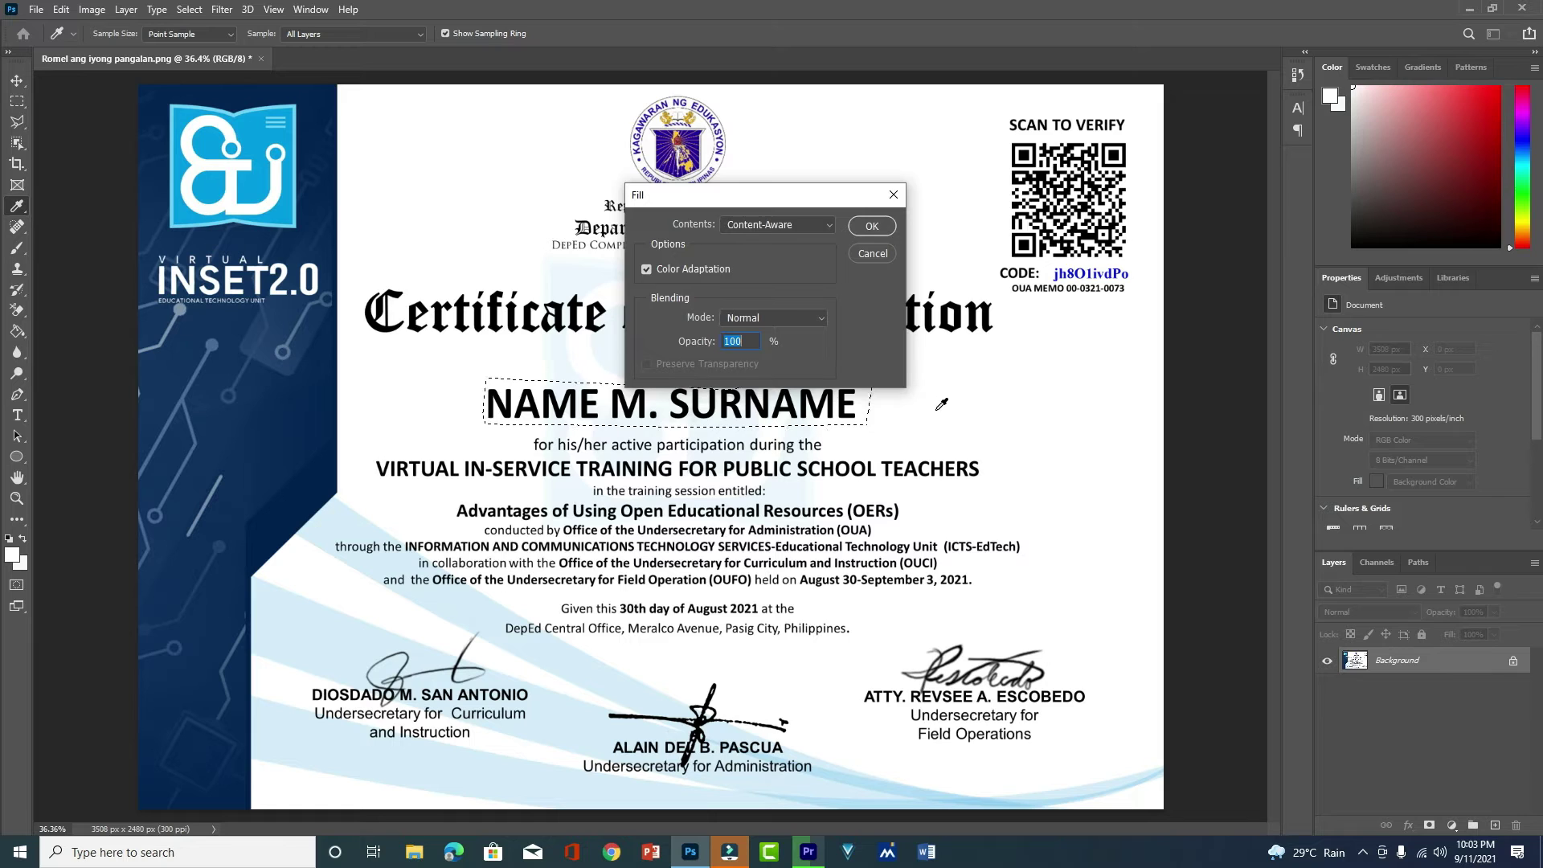
pyautogui.click(872, 228)
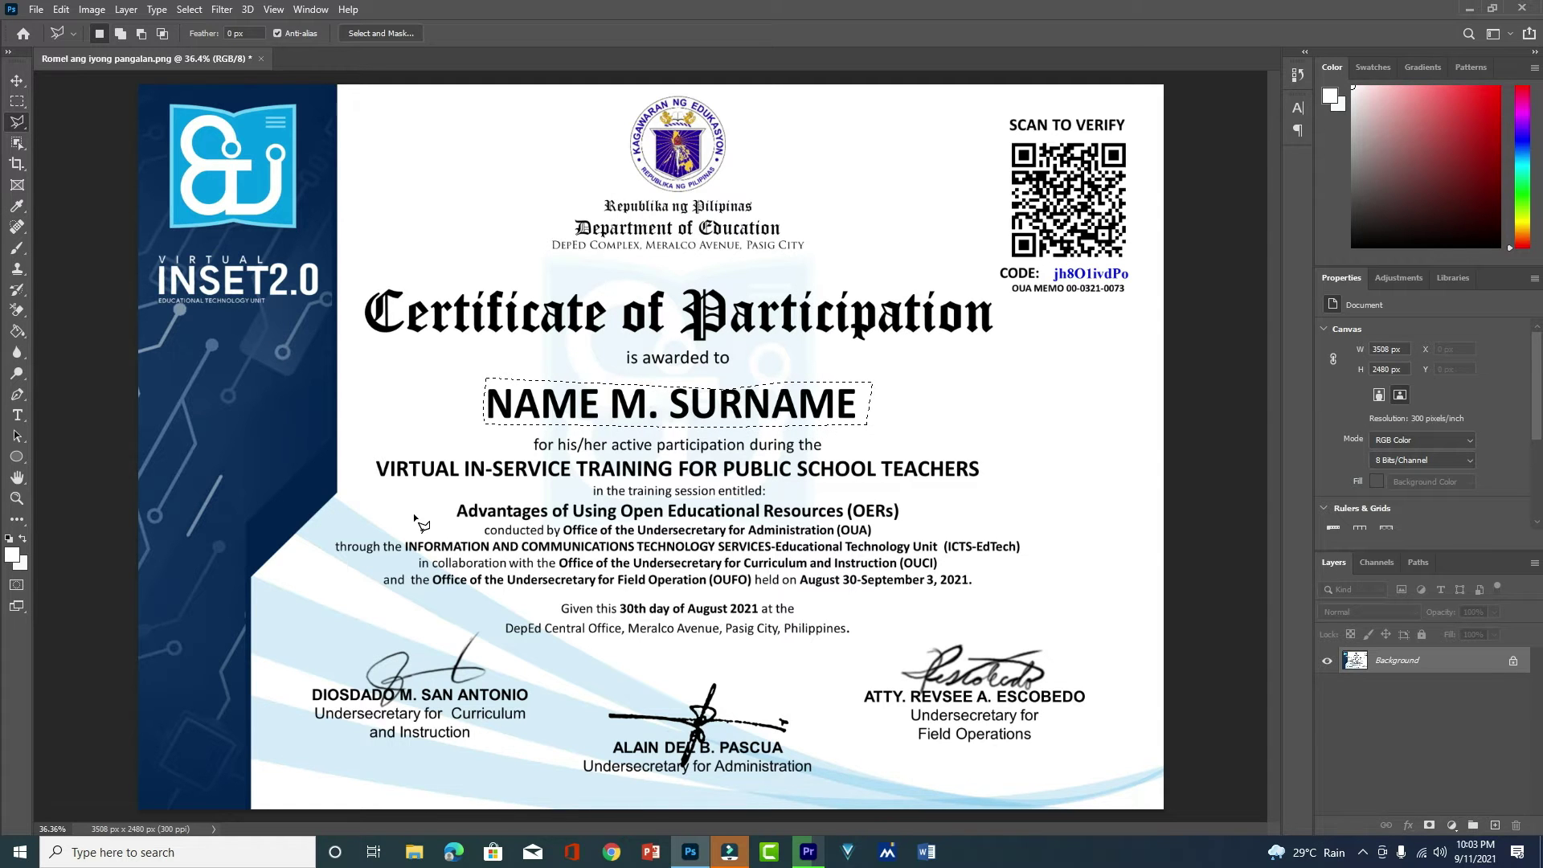
pyautogui.press('shift')
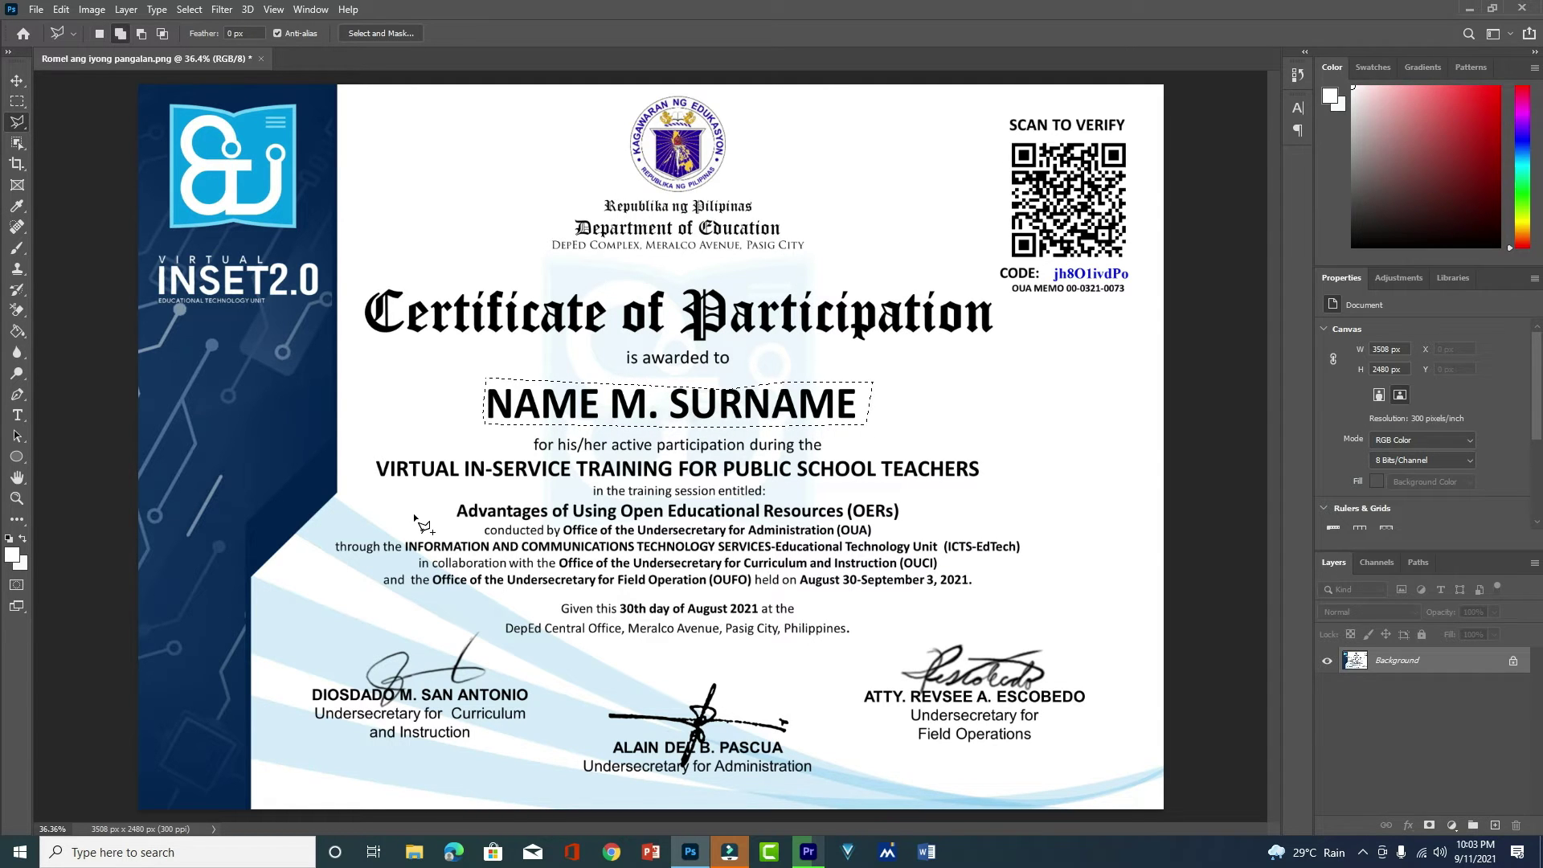
pyautogui.hotkey('shift', 'BackSpace')
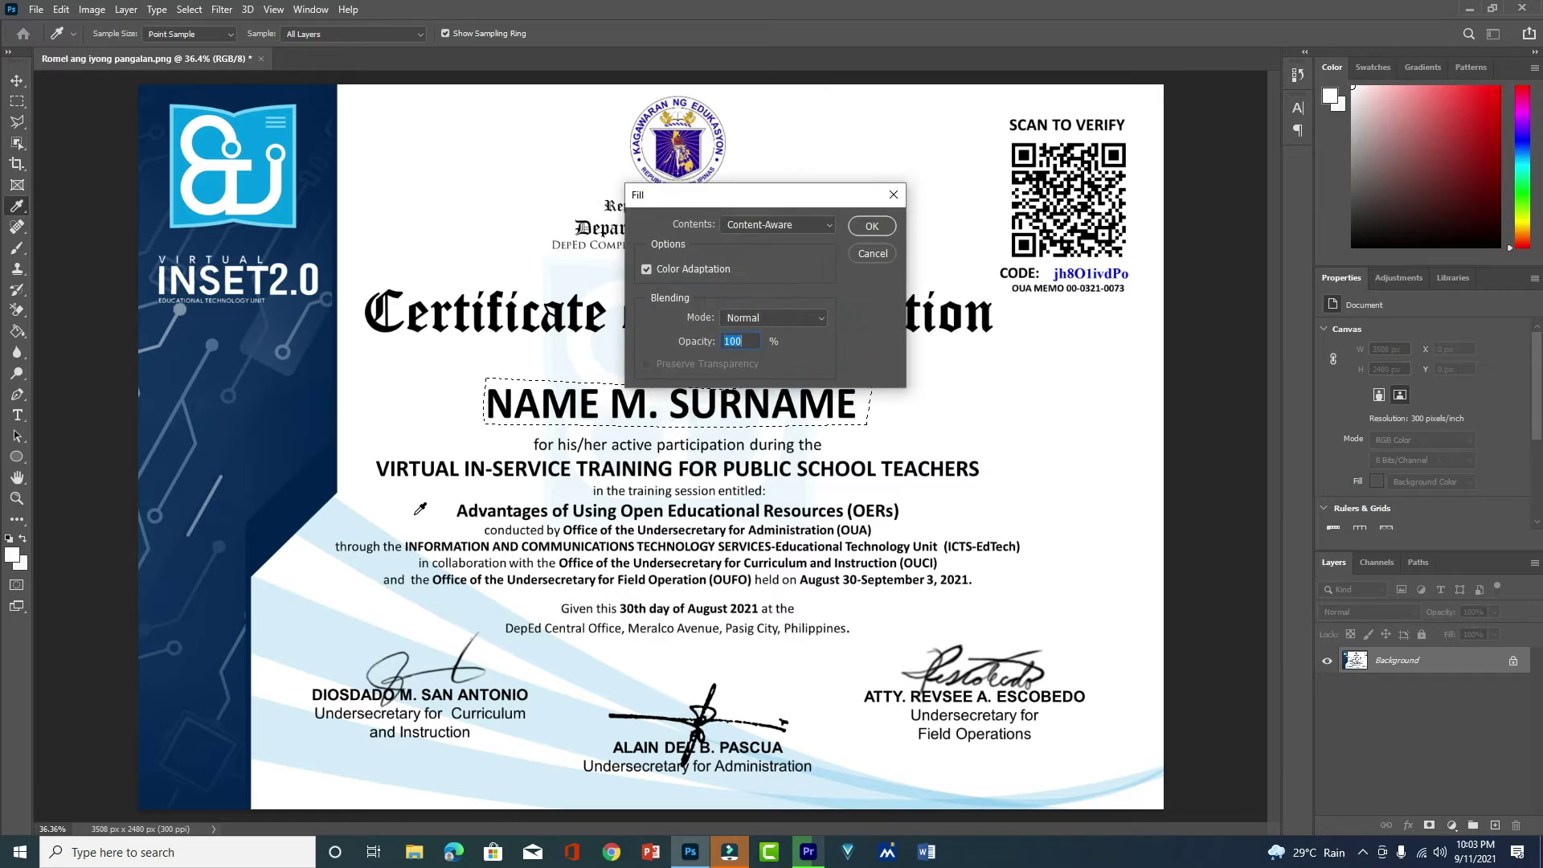
pyautogui.click(872, 227)
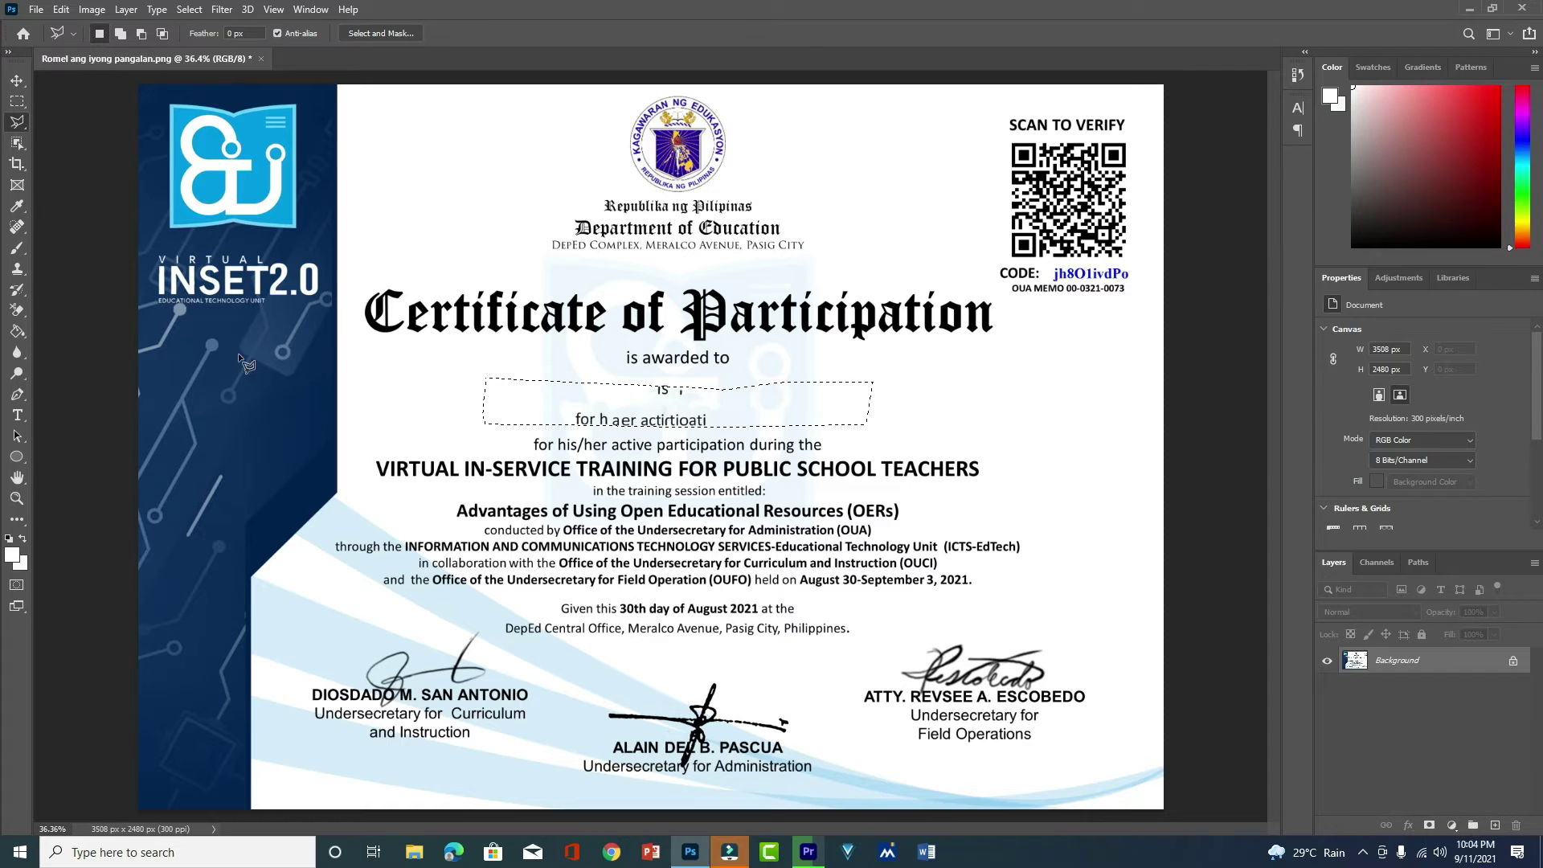
# - Lasso the leftover text fragments on the name line and Content-Aware Fill them
pyautogui.click(644, 395)
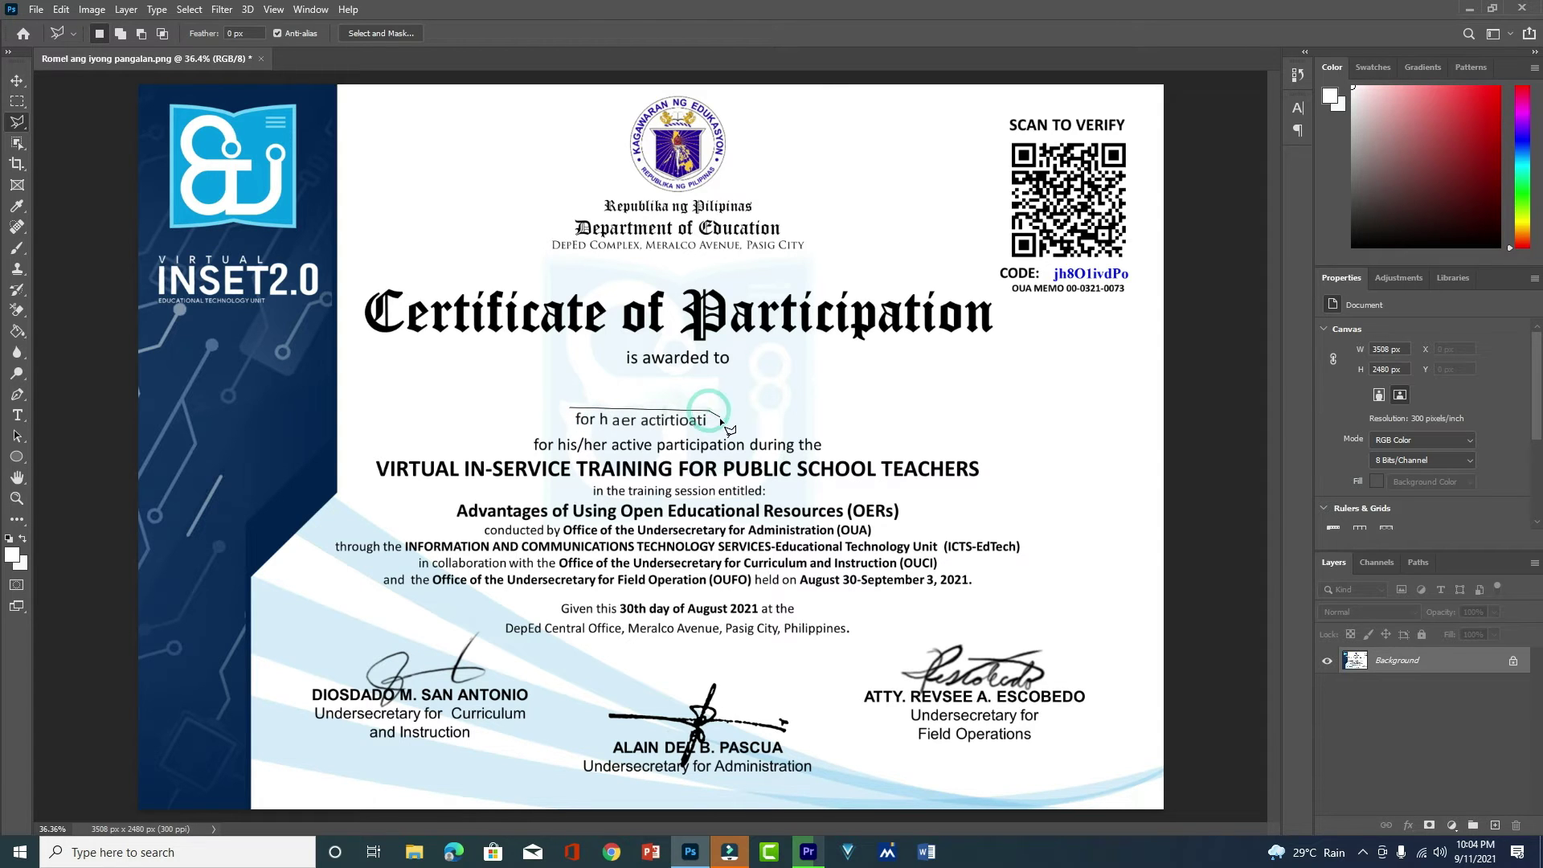
pyautogui.click(574, 431)
pyautogui.hotkey('shift', 'BackSpace')
pyautogui.press('Return')
pyautogui.hotkey('shift', 'BackSpace')
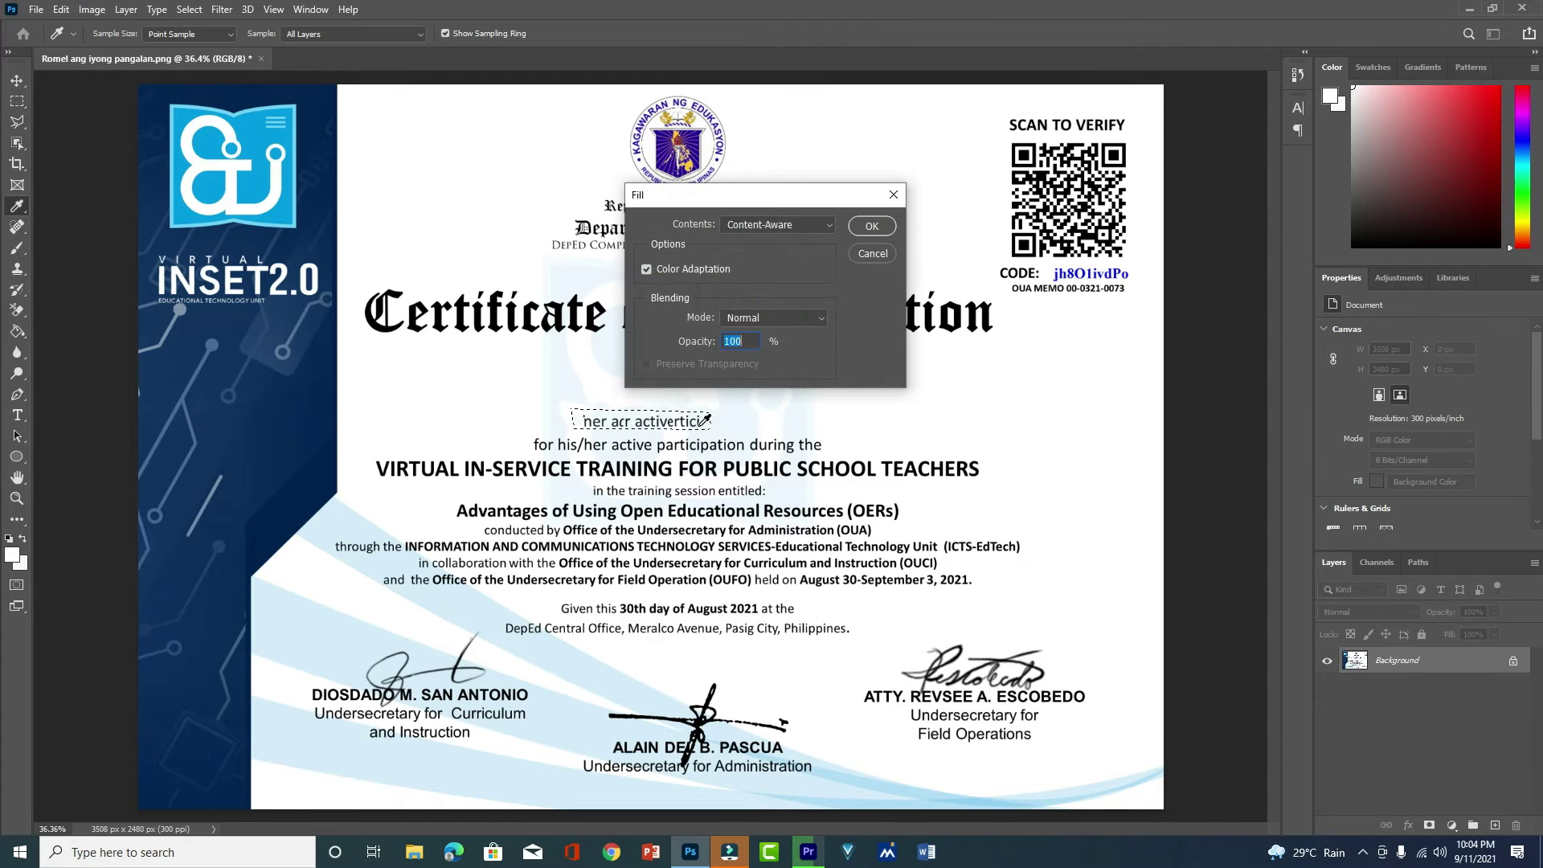
pyautogui.press('Return')
pyautogui.hotkey('shift', 'BackSpace')
pyautogui.click(874, 226)
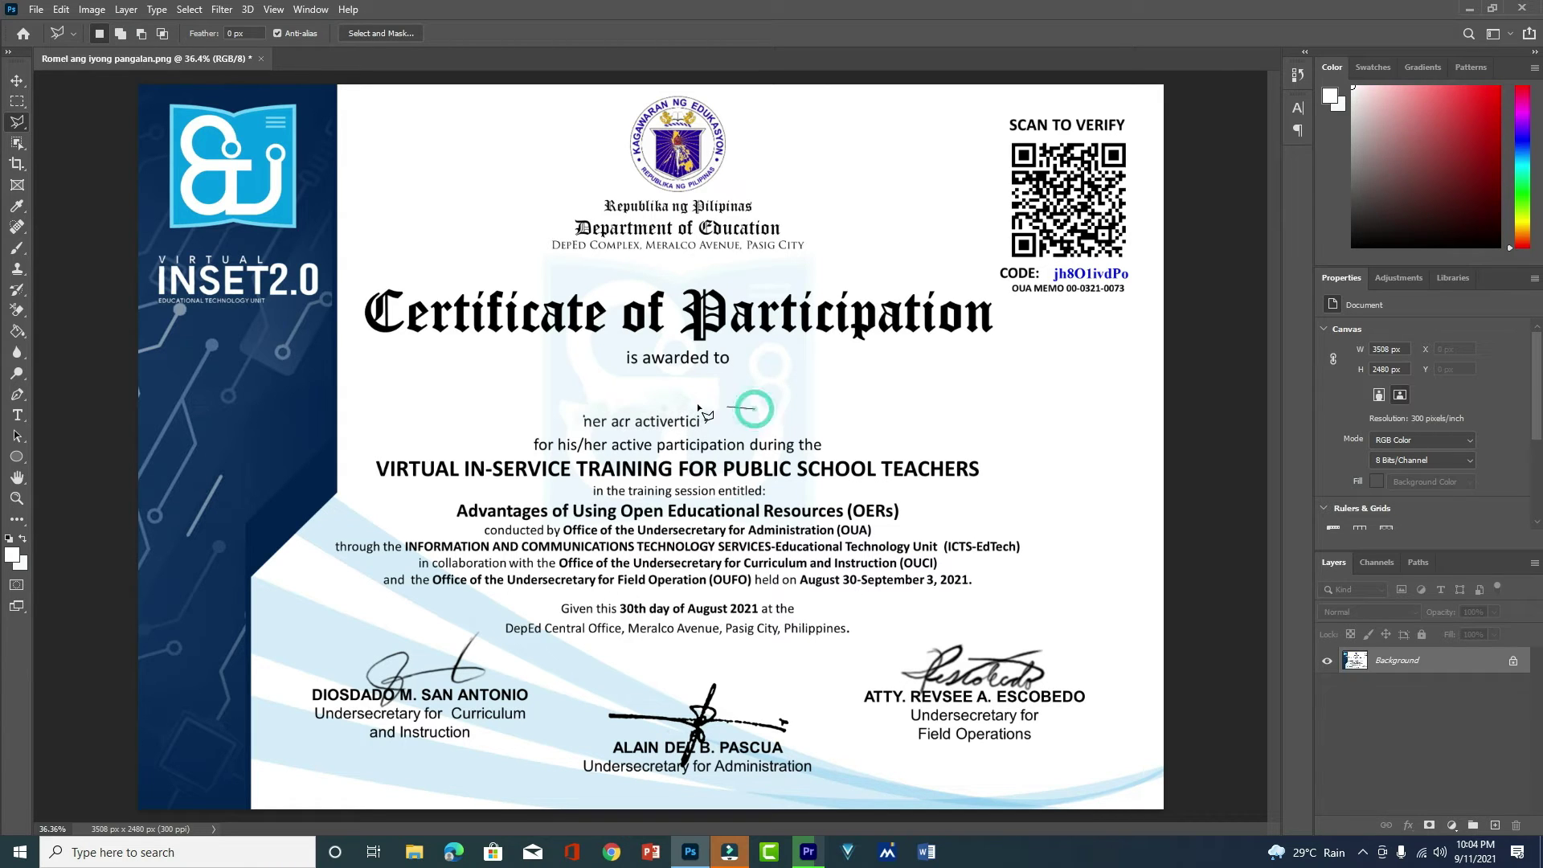
pyautogui.click(634, 431)
pyautogui.click(605, 431)
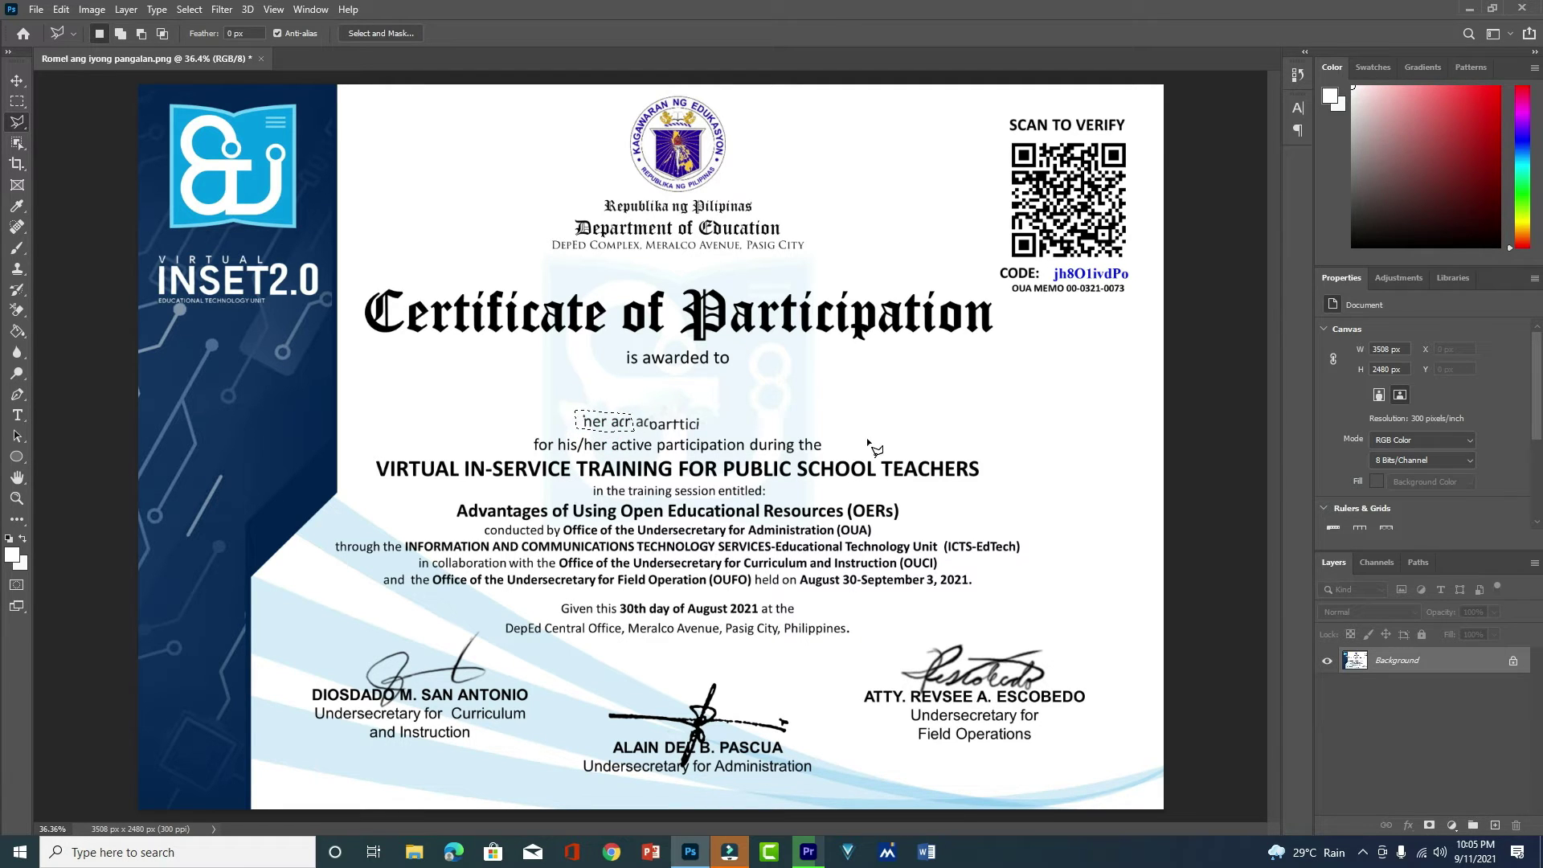
# - Content-Aware Fill the selected fragment, then lasso and fill the leftover letters nearby
pyautogui.press('shift')
pyautogui.hotkey('shift', 'BackSpace')
pyautogui.press('Return')
pyautogui.click(704, 413)
pyautogui.click(636, 415)
pyautogui.click(636, 434)
pyautogui.click(705, 434)
pyautogui.click(707, 425)
pyautogui.hotkey('shift', 'BackSpace')
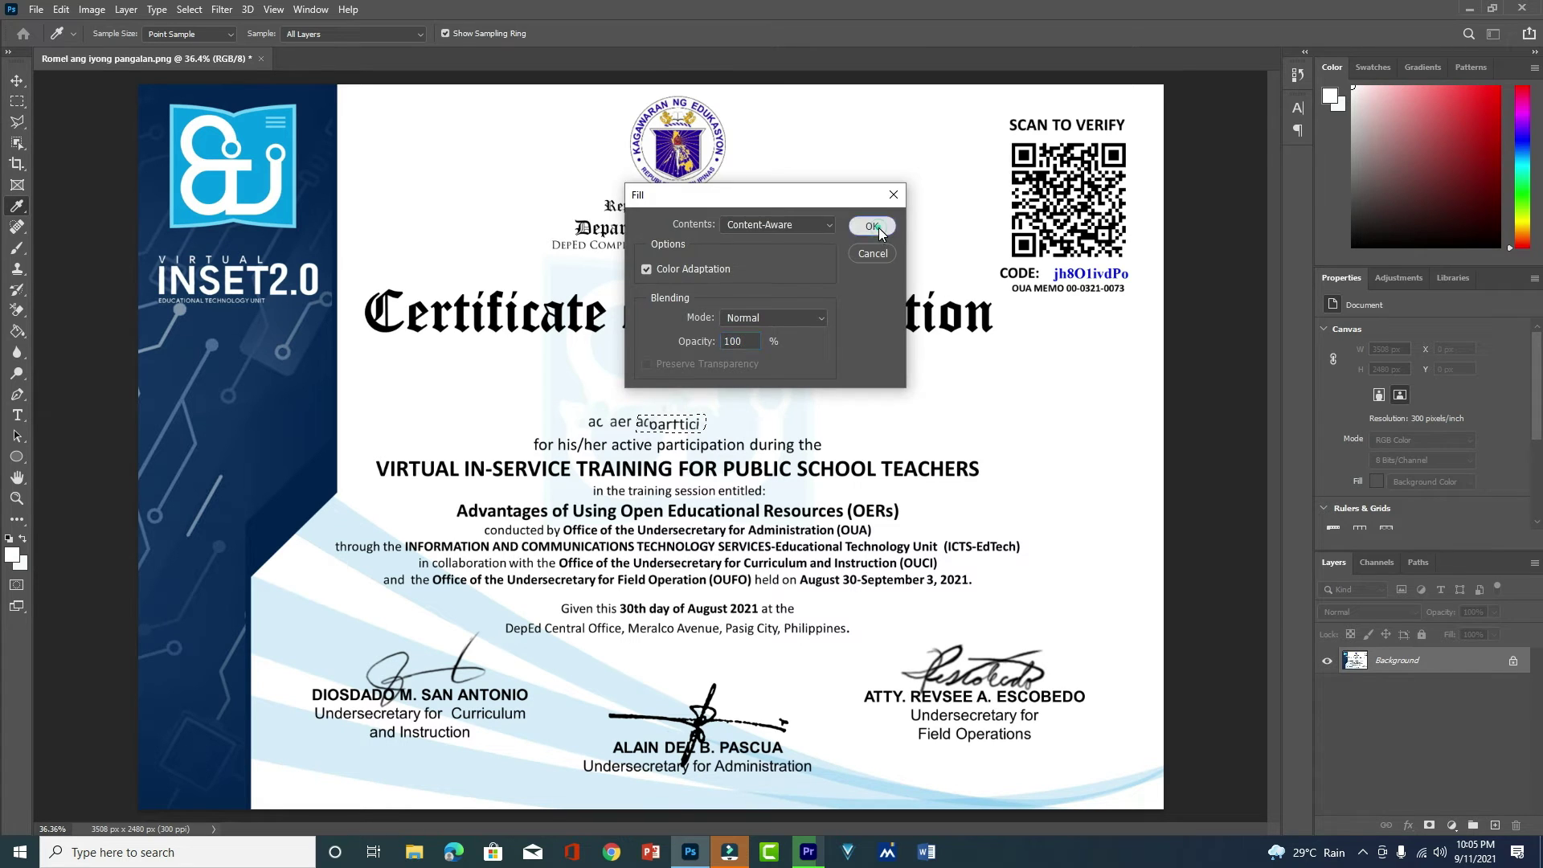
pyautogui.click(871, 225)
# - Remove two more leftover letter fragments with lasso selections and Content-Aware Fill
pyautogui.moveTo(587, 416); pyautogui.dragTo(589, 415)
pyautogui.hotkey('shift', 'BackSpace')
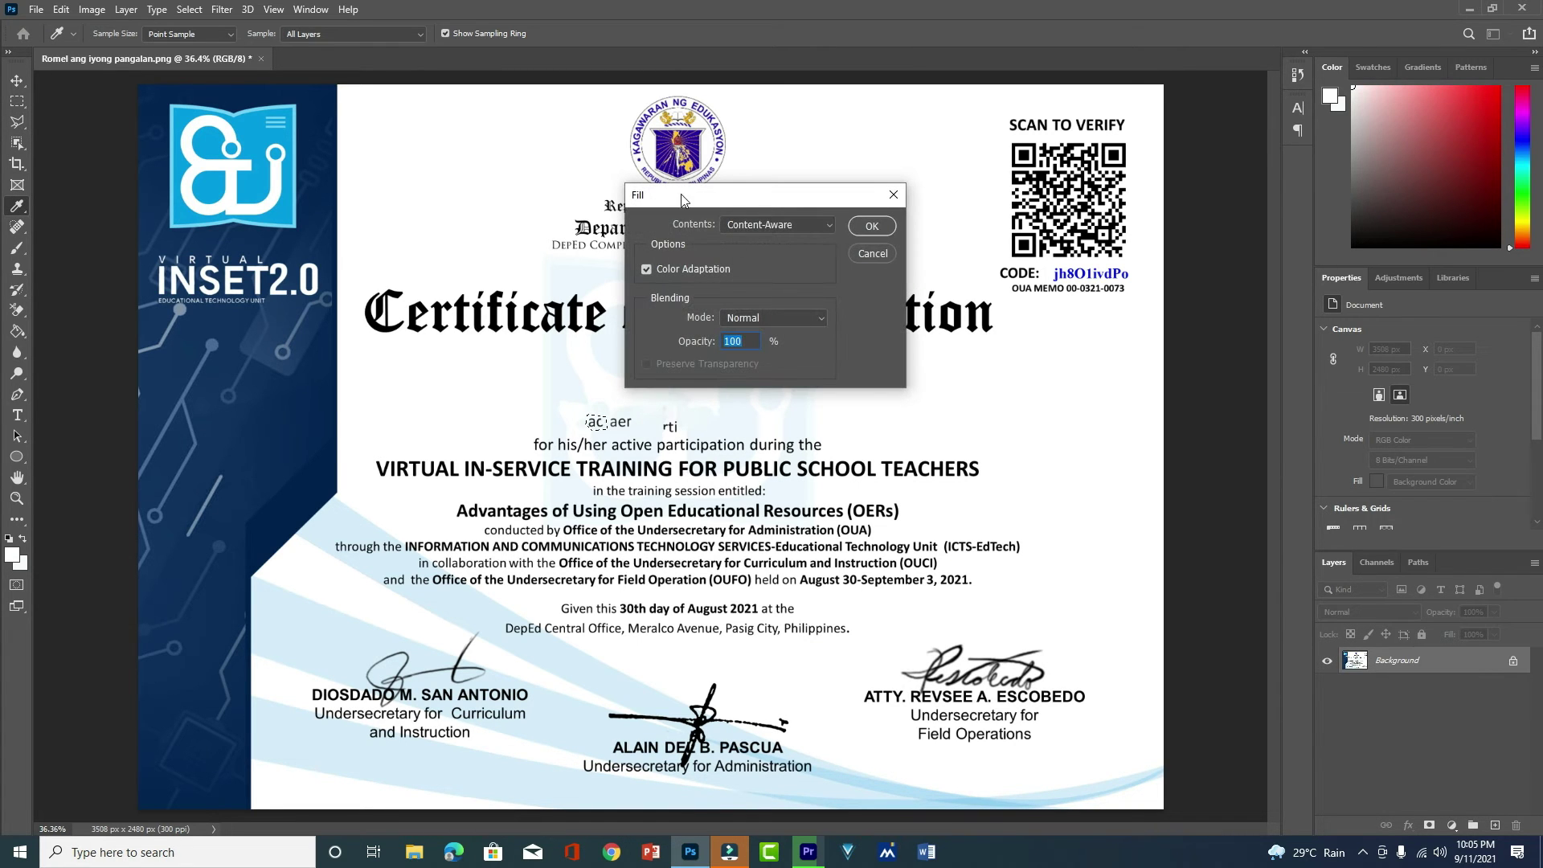
pyautogui.click(873, 226)
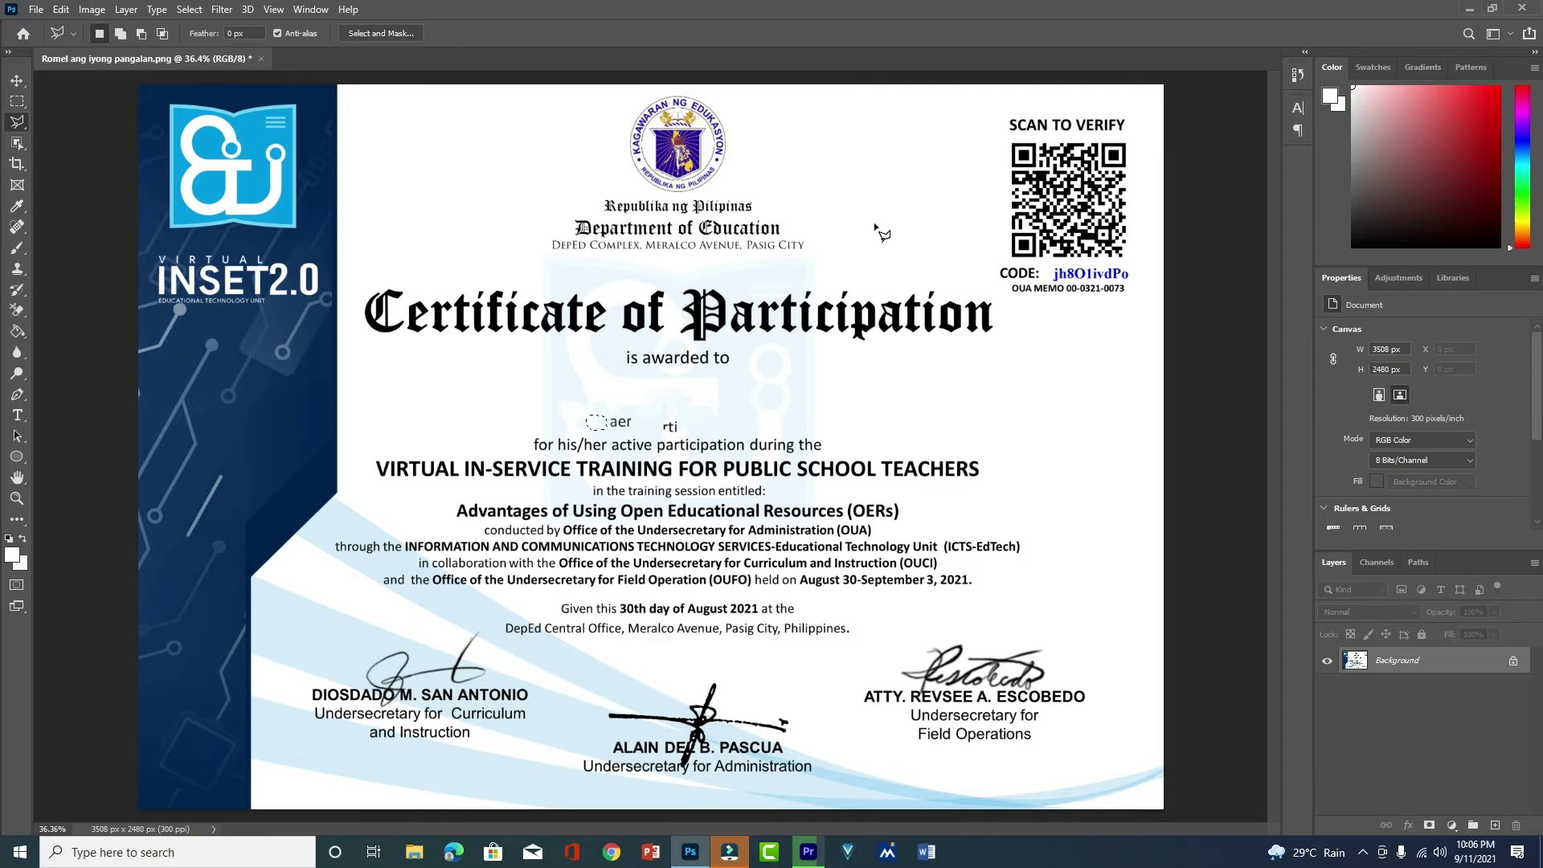
pyautogui.click(663, 418)
pyautogui.click(684, 417)
pyautogui.click(686, 432)
pyautogui.doubleClick(662, 434)
pyautogui.hotkey('shift', 'F5')
pyautogui.press('Return')
# - Lasso the last fragment and Content-Aware Fill it, leaving the name line blank
pyautogui.click(606, 408)
pyautogui.click(640, 412)
pyautogui.click(641, 431)
pyautogui.click(613, 435)
pyautogui.doubleClick(604, 426)
pyautogui.hotkey('shift', 'BackSpace')
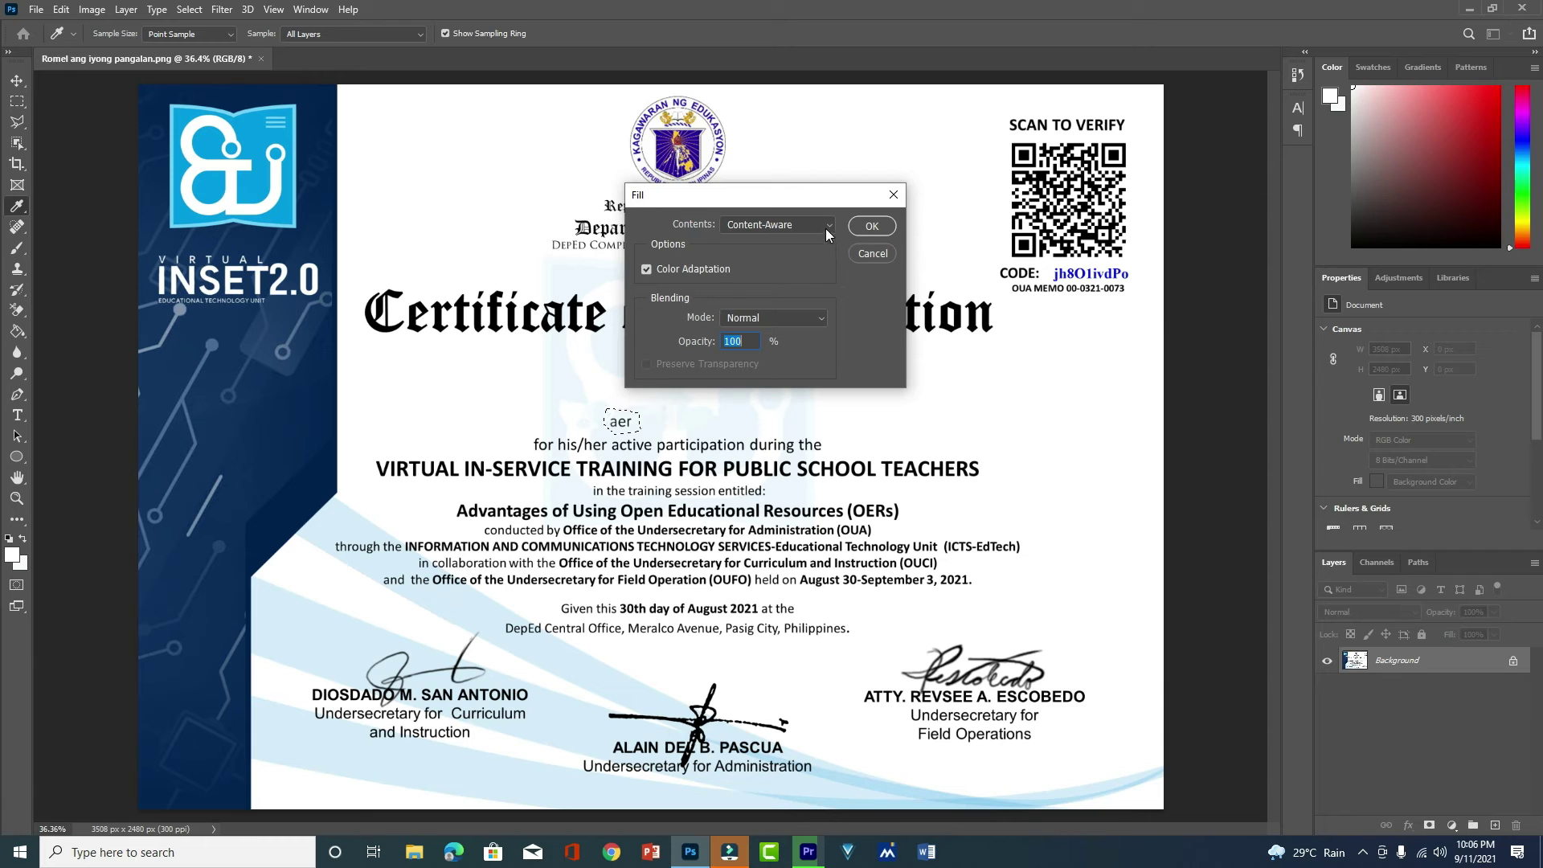
pyautogui.click(873, 227)
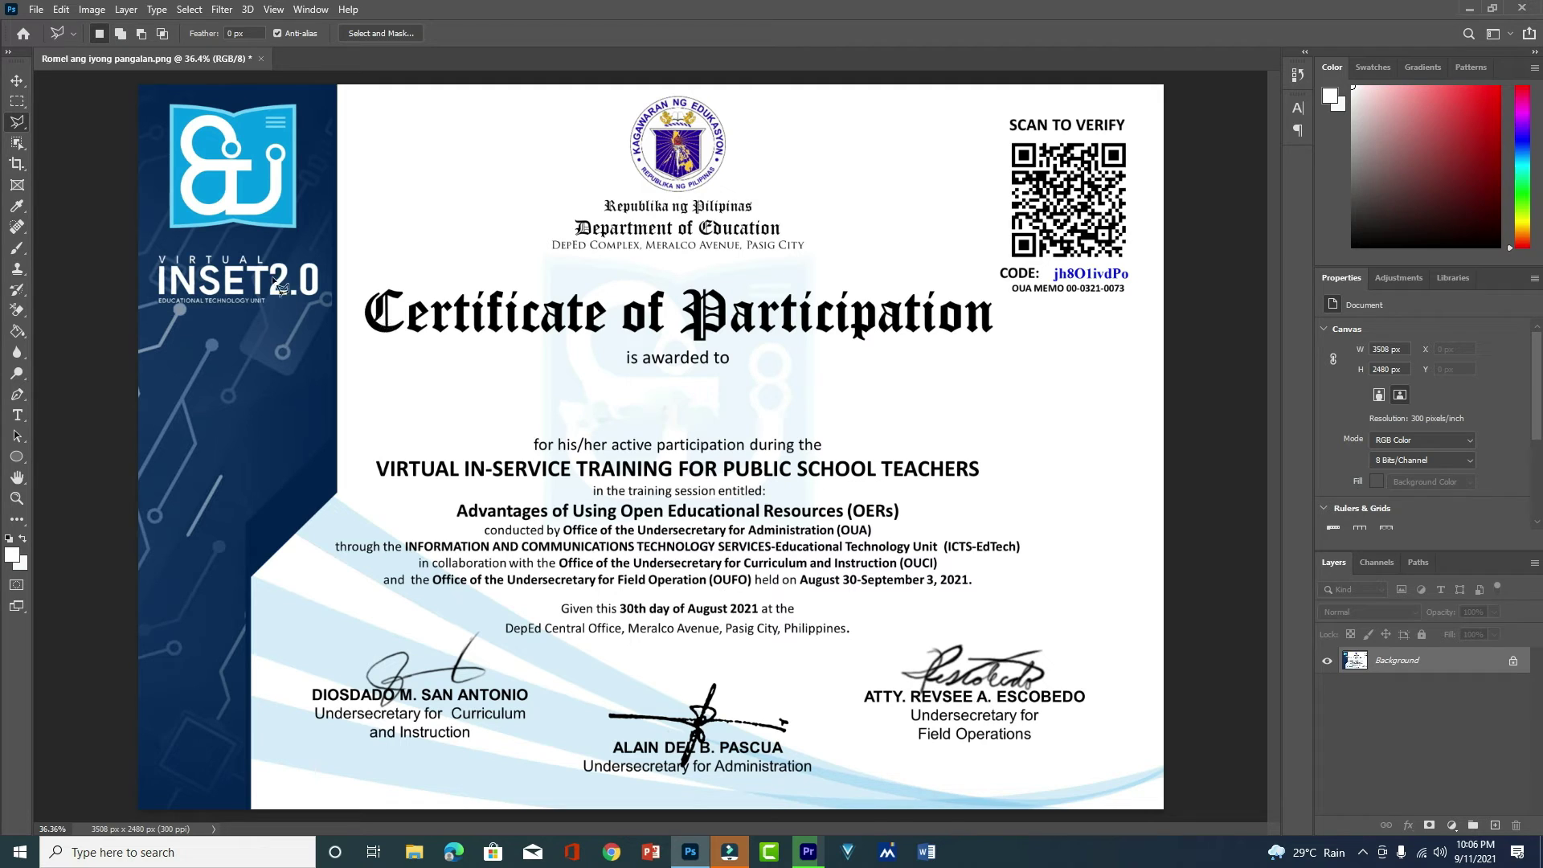
# - Add a horizontal text layer with the recipient's full name below 'is awarded to'
pyautogui.click(17, 415)
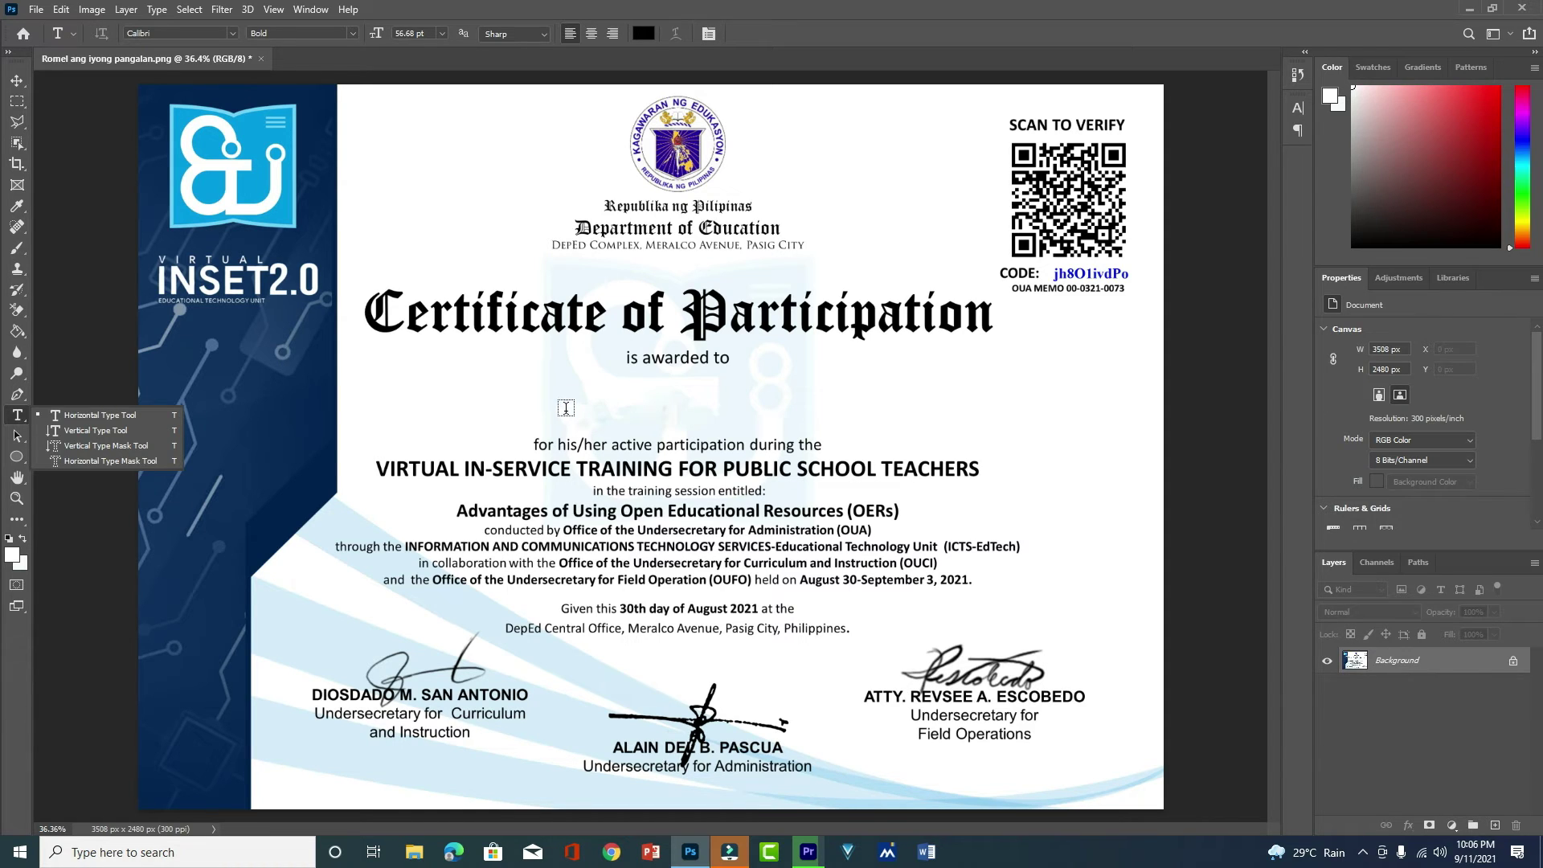
pyautogui.click(532, 400)
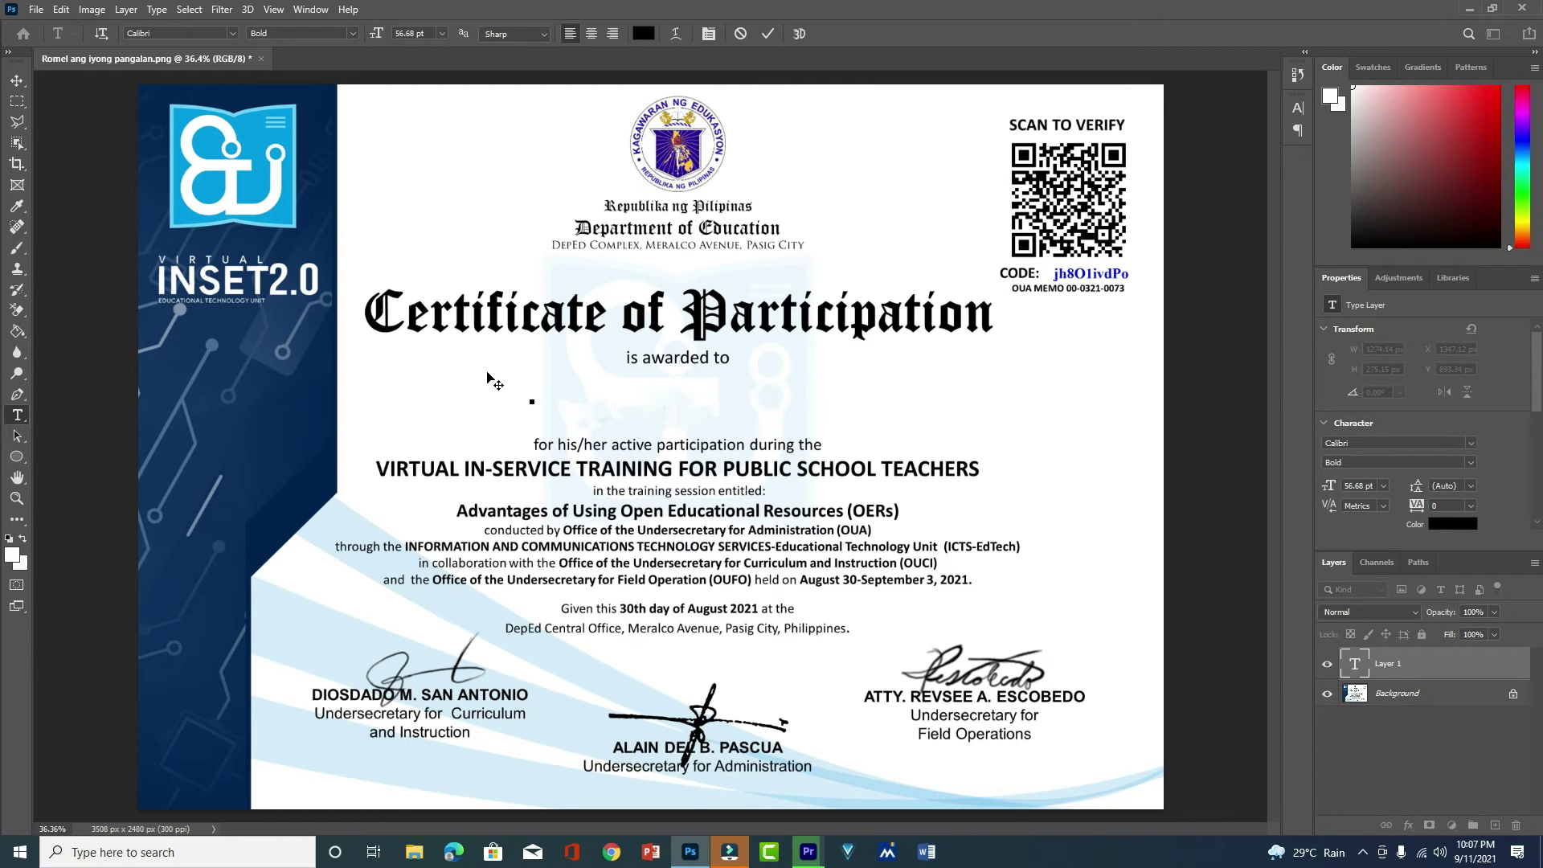
pyautogui.write('JUAN DEL')
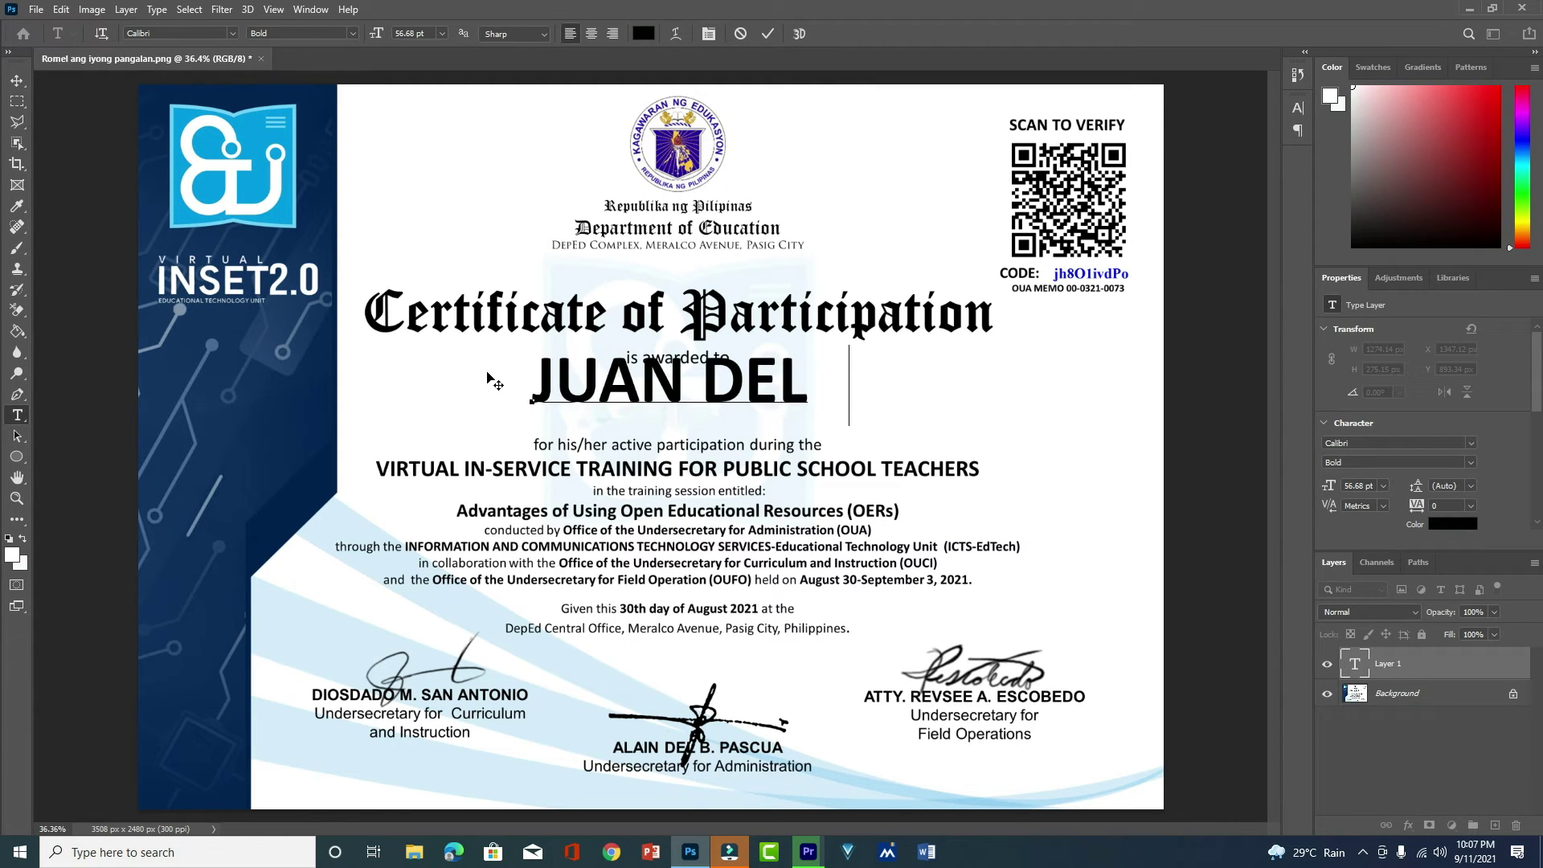
pyautogui.write('A CRUZ')
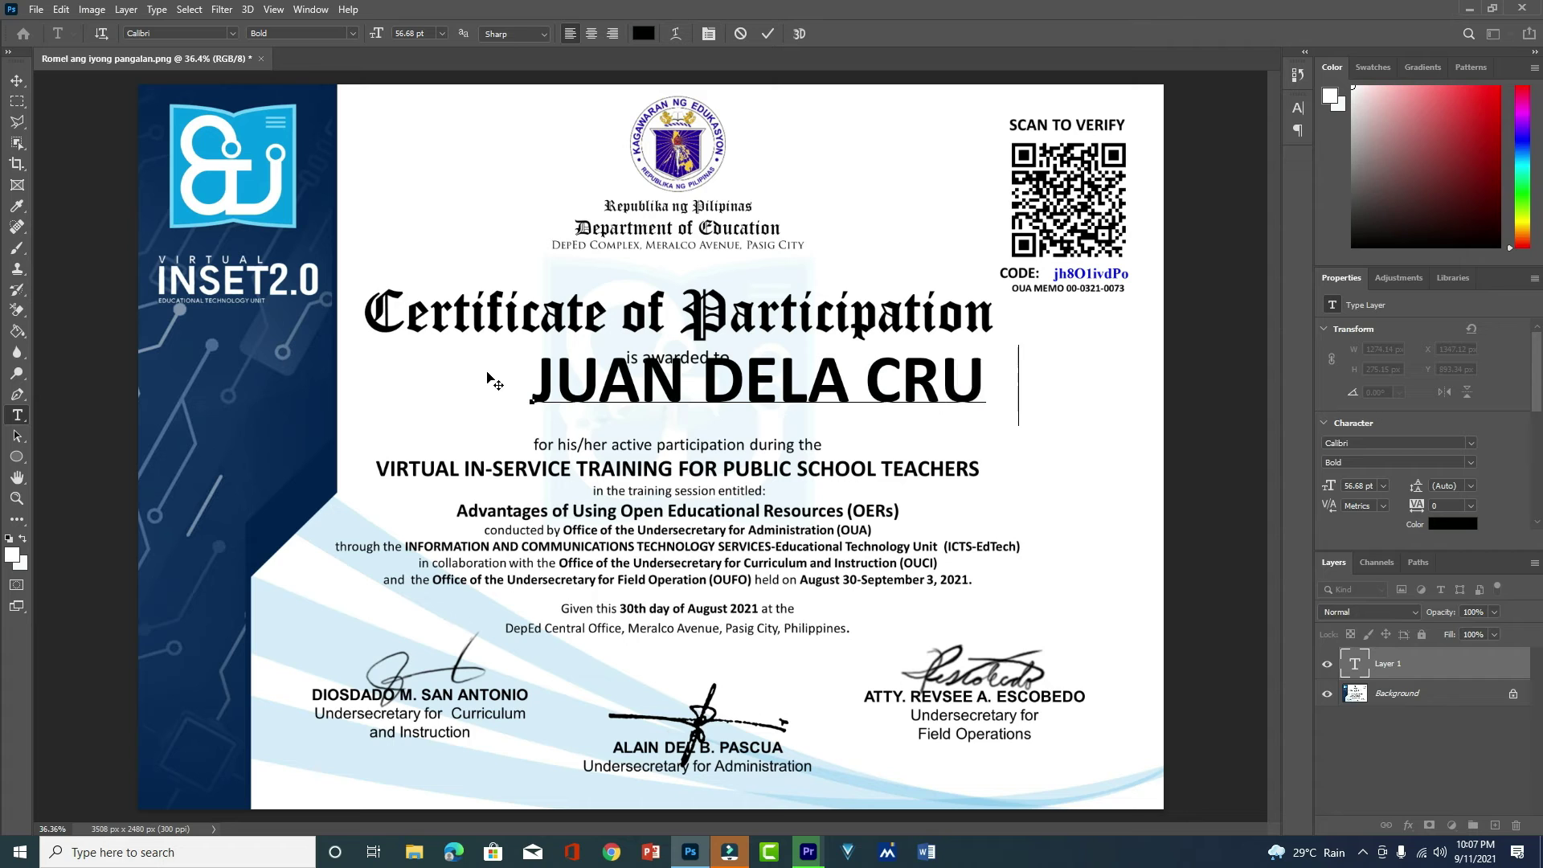
pyautogui.click(16, 80)
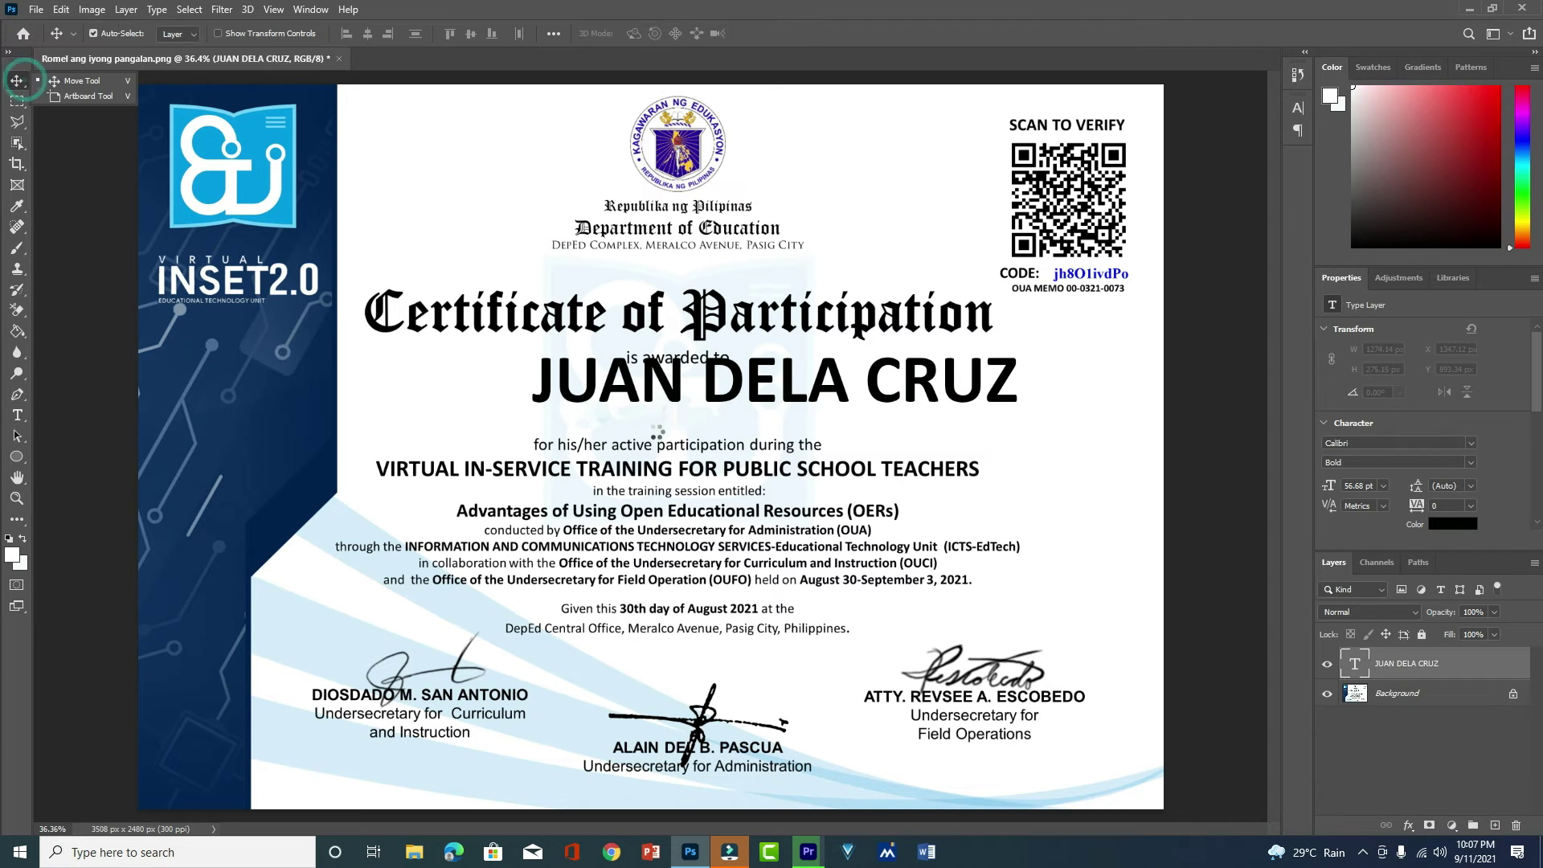
# - Move the name onto the name line, scale it to about 82%, and center it horizontally
pyautogui.moveTo(716, 384); pyautogui.dragTo(613, 408)
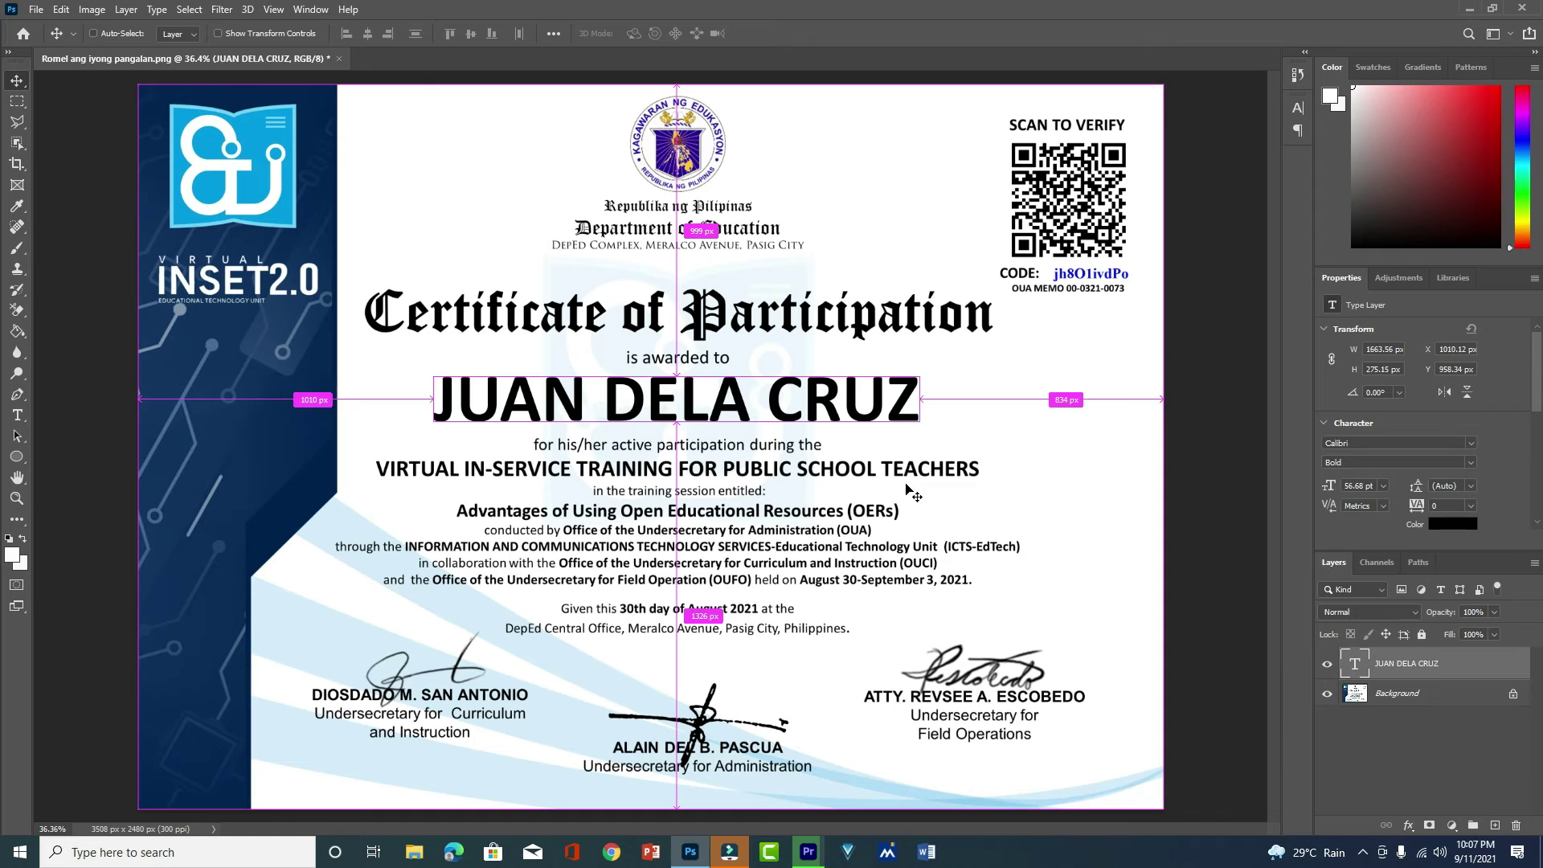
pyautogui.hotkey('ctrl', 't')
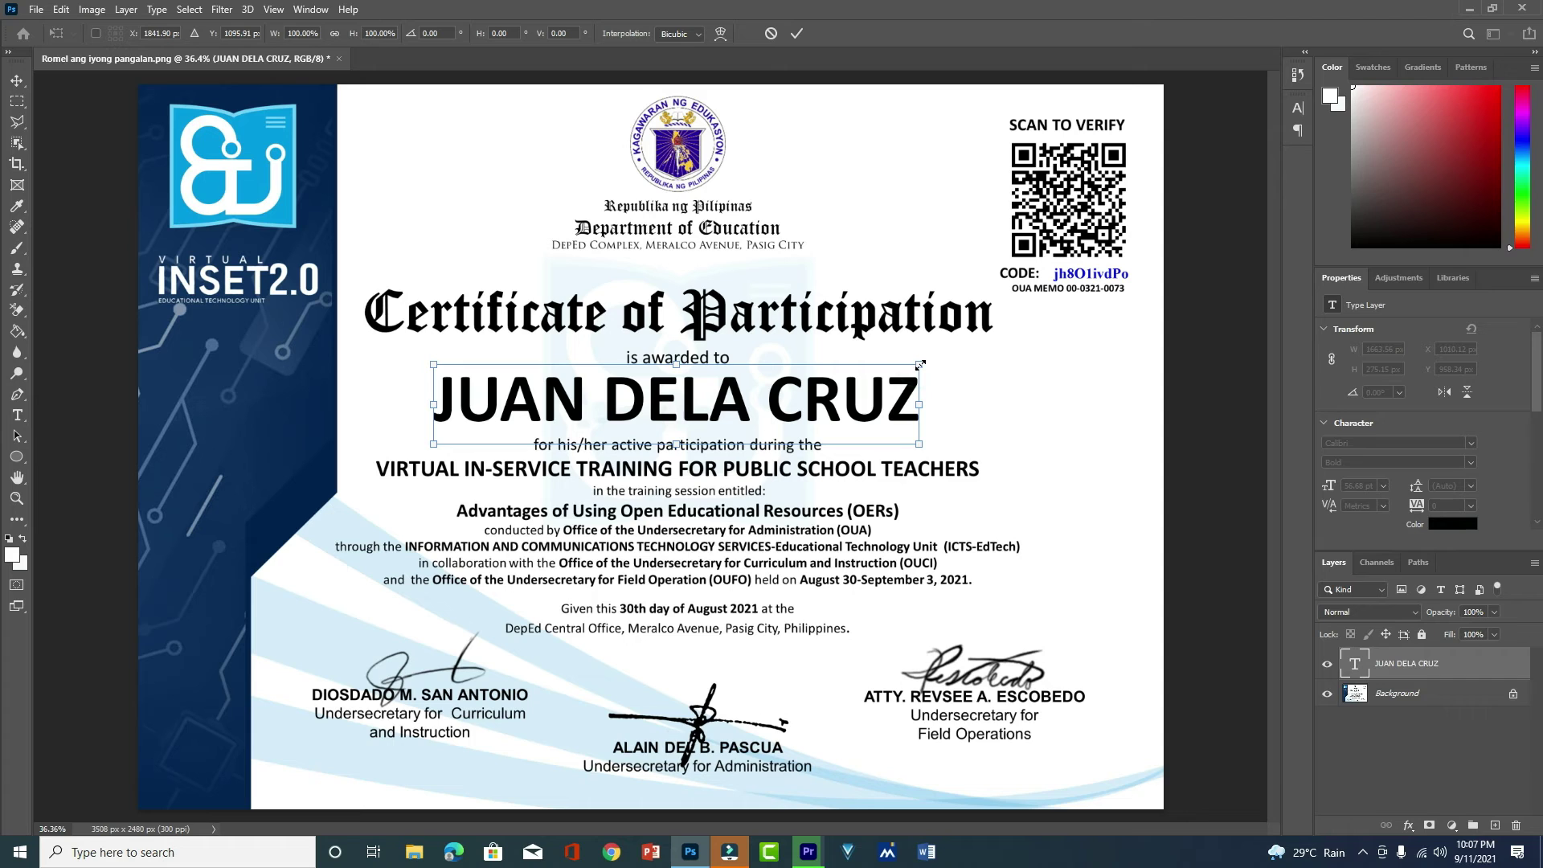
pyautogui.moveTo(917, 364); pyautogui.dragTo(842, 409)
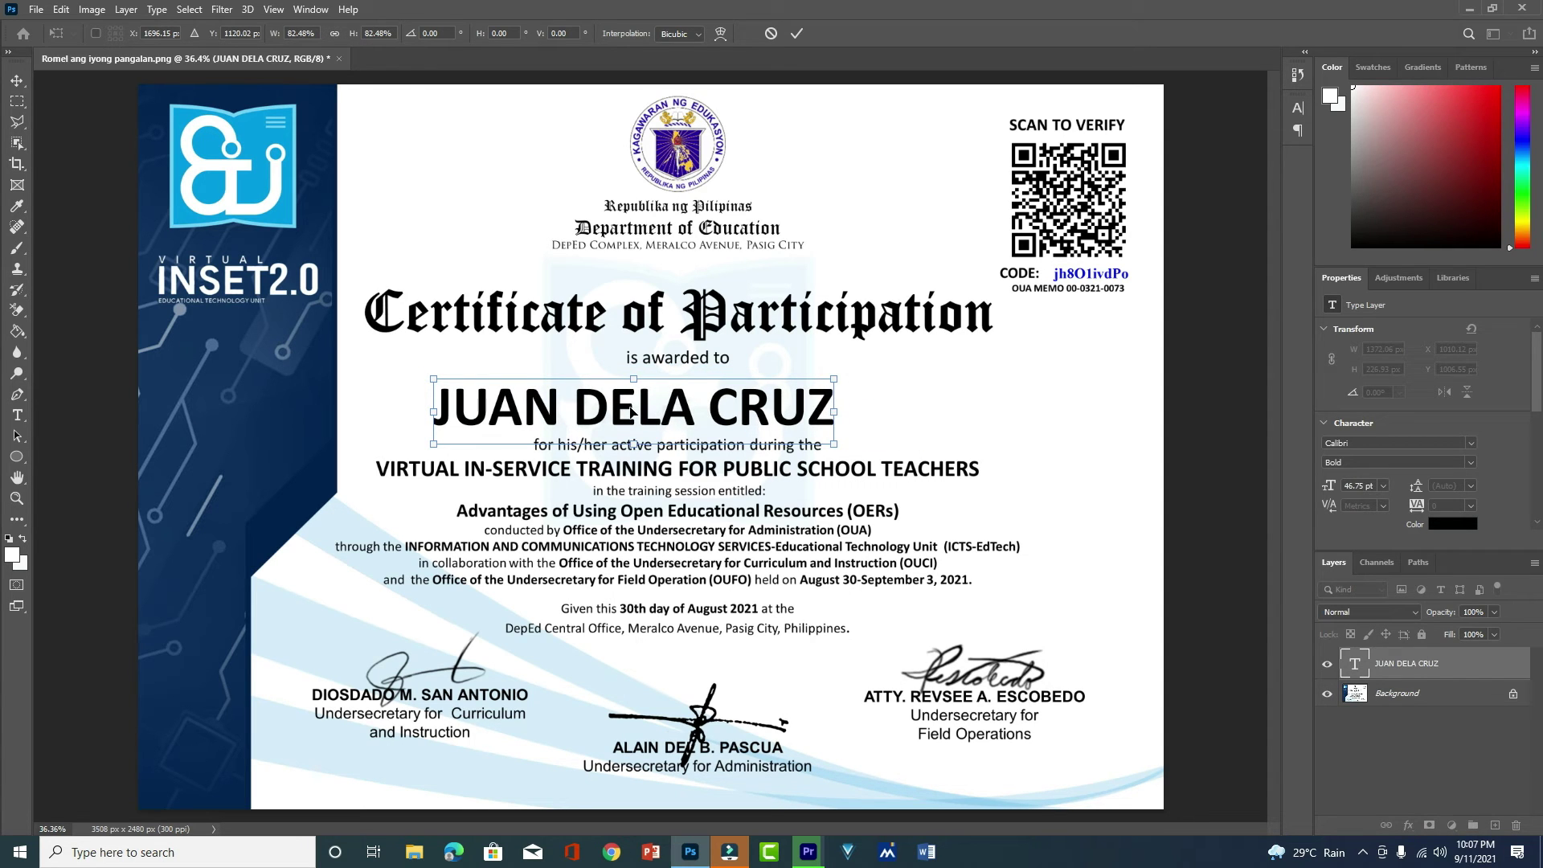
pyautogui.moveTo(631, 412); pyautogui.dragTo(685, 408)
pyautogui.press('Return')
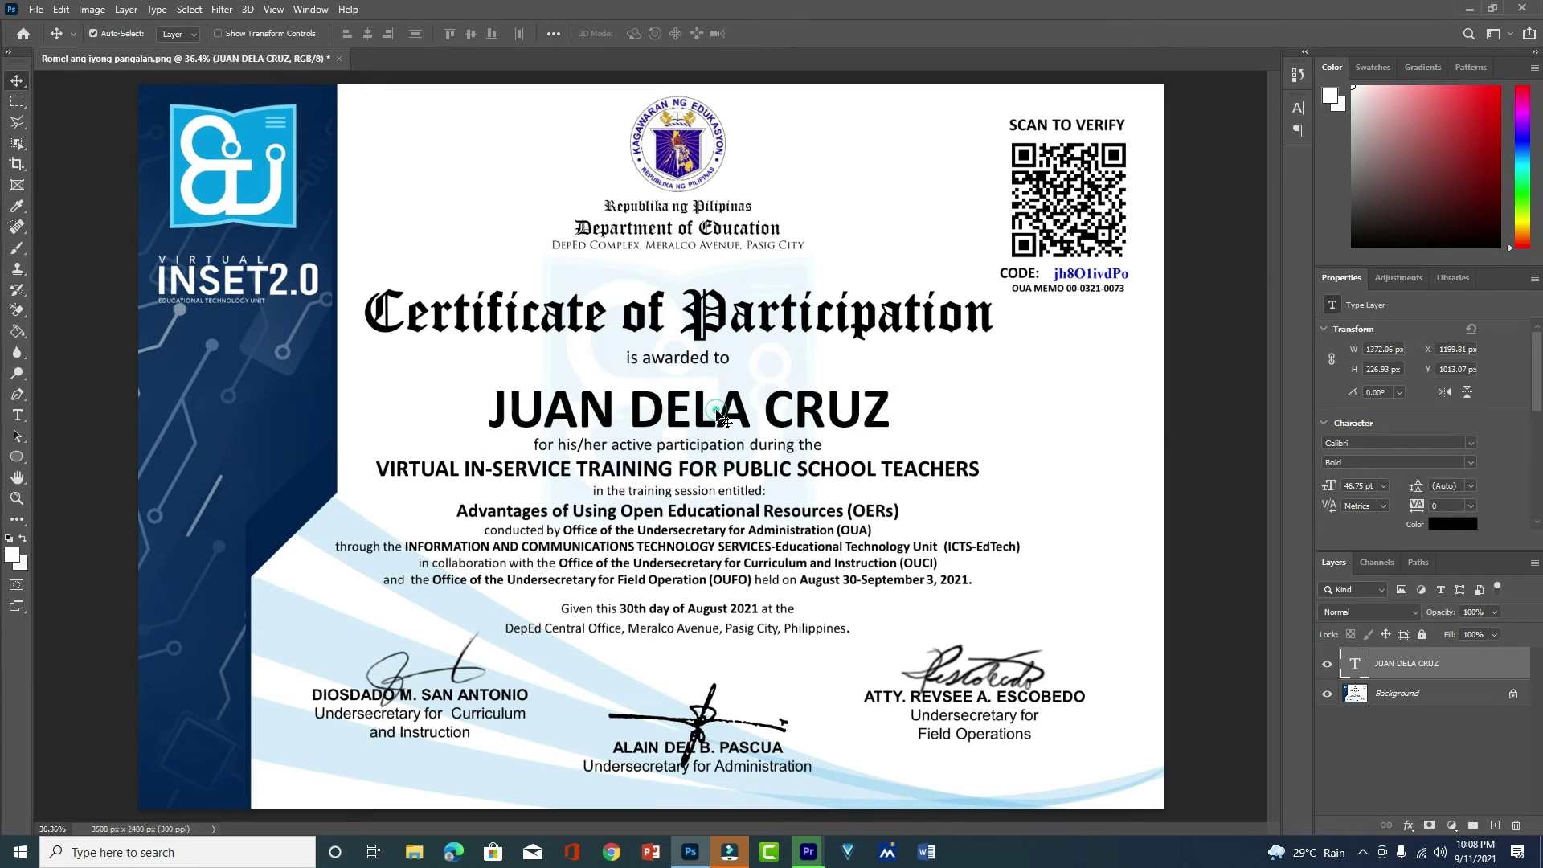
# - Select the name text and pick DomBold BT from the font family list
pyautogui.doubleClick(717, 409)
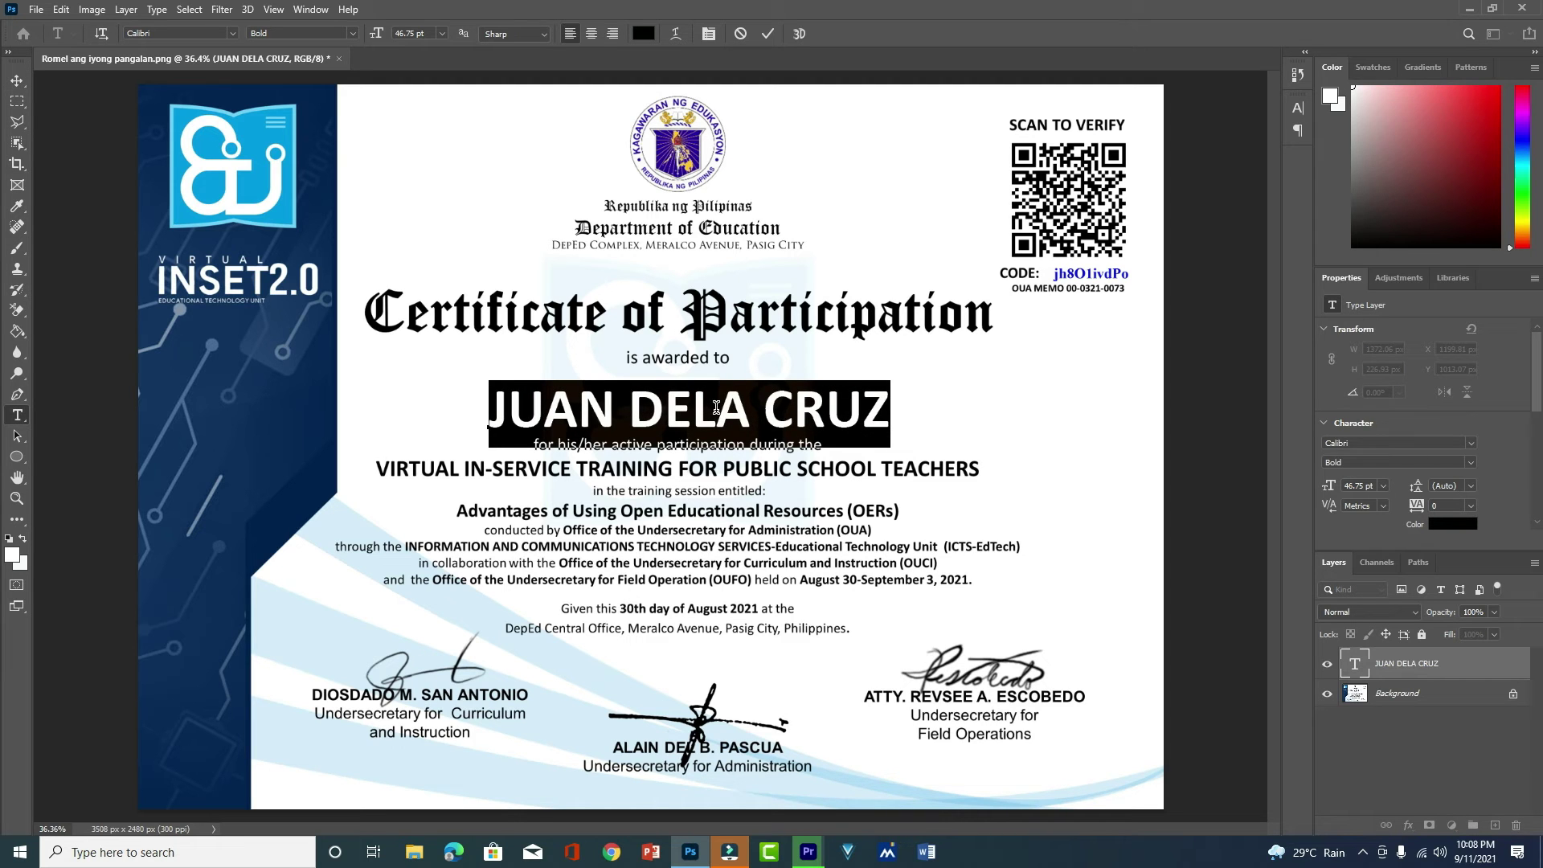
pyautogui.click(232, 33)
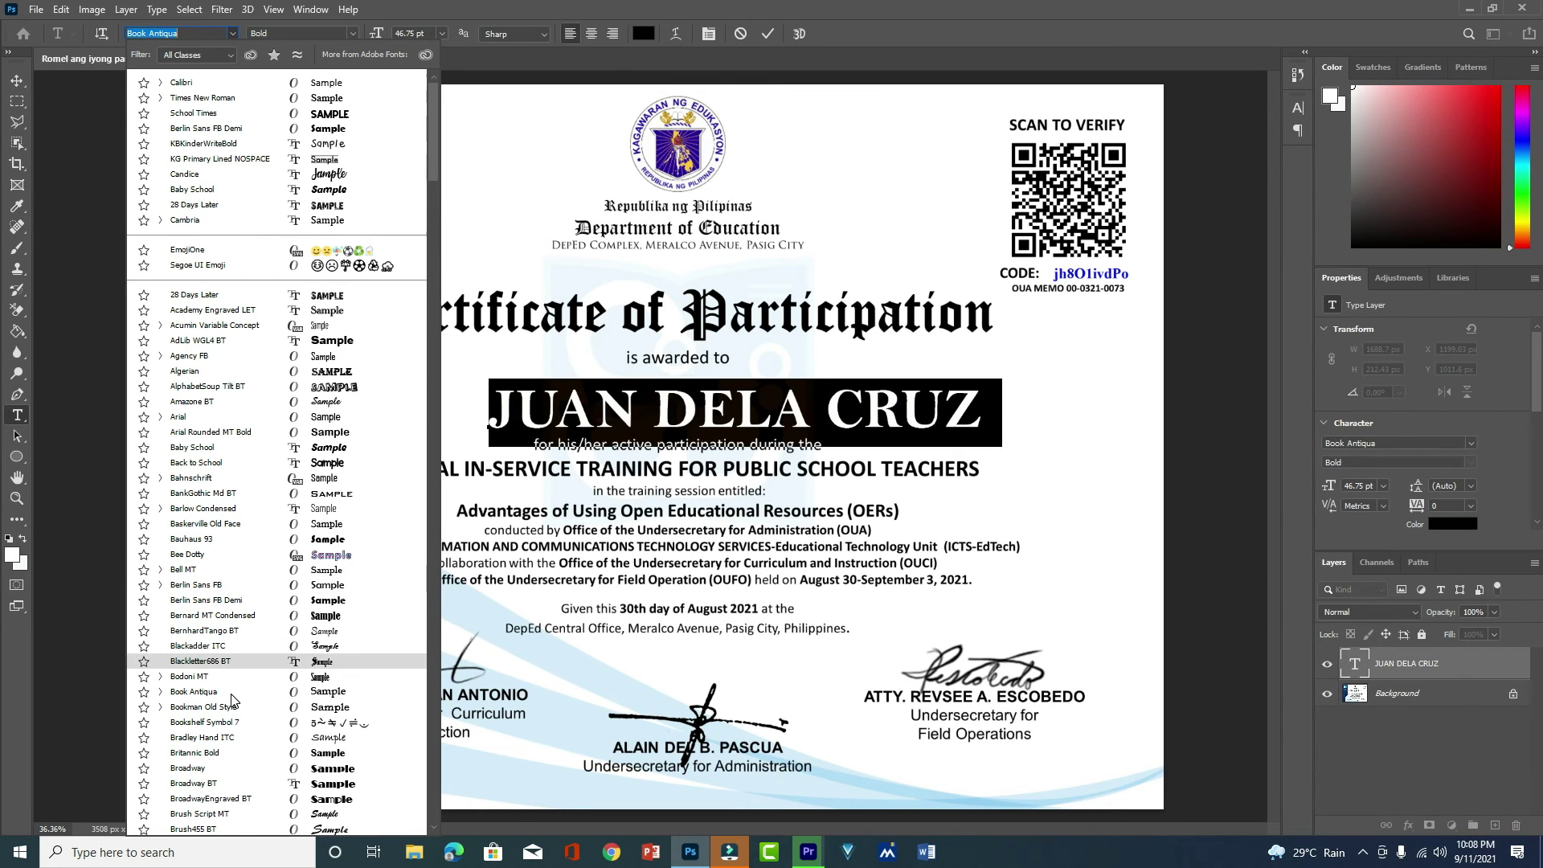
pyautogui.scroll(-4, 233, 707)
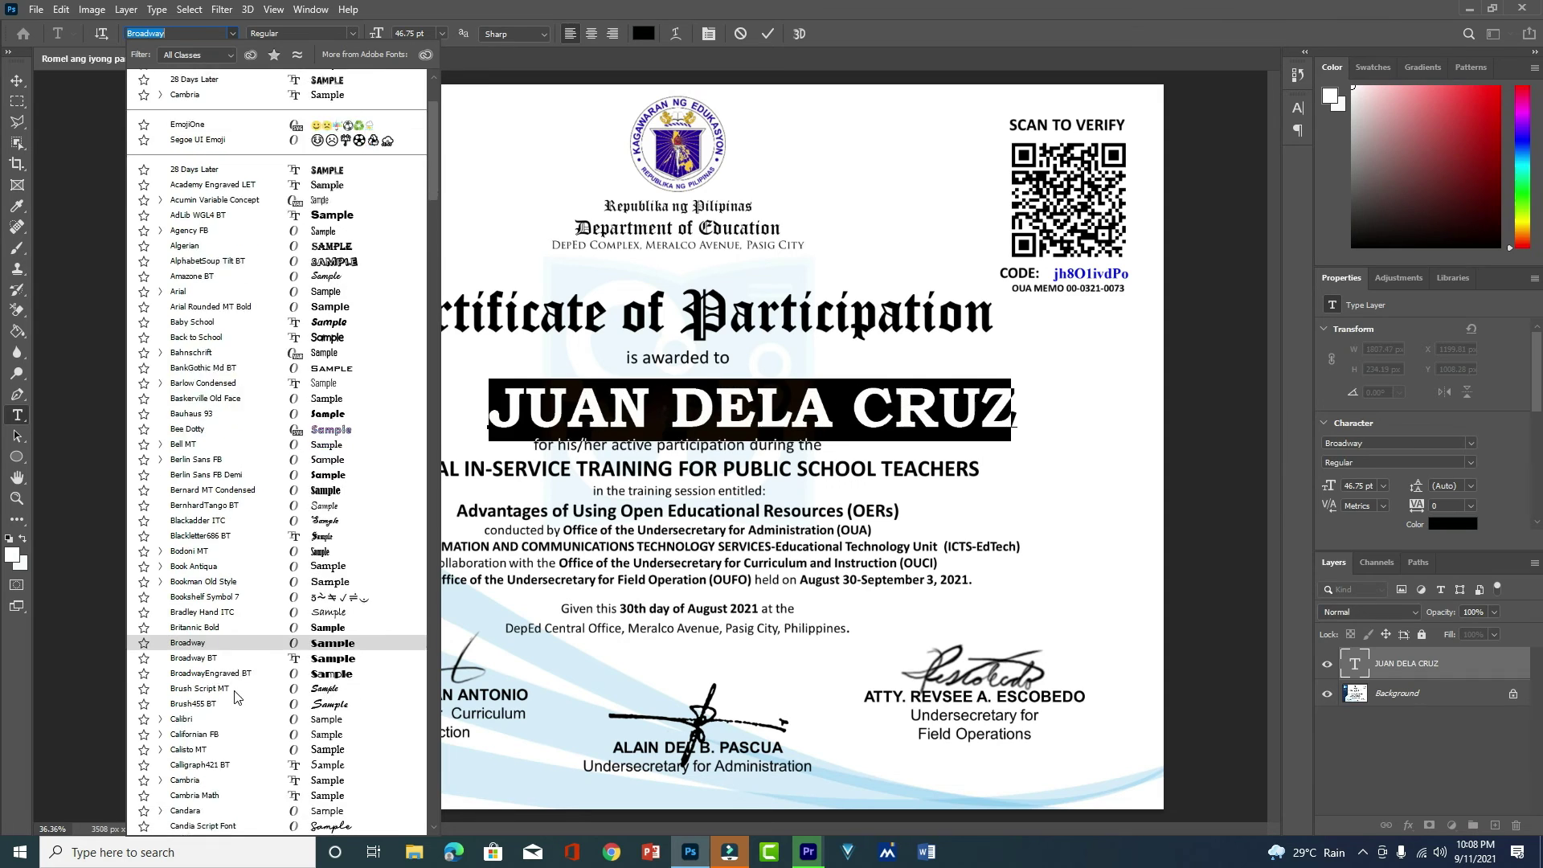
pyautogui.scroll(-1, 237, 698)
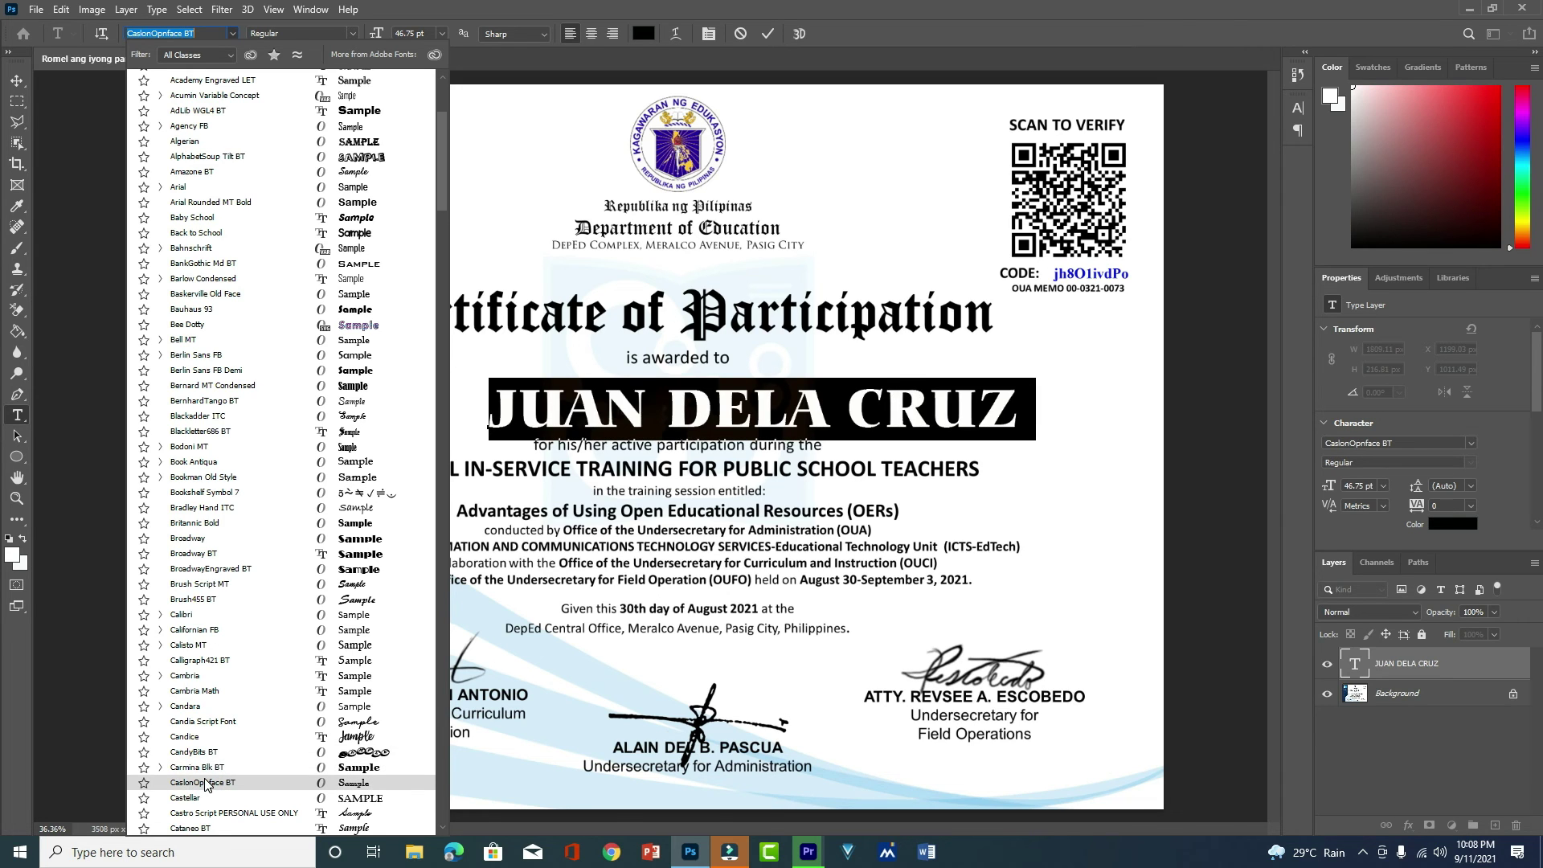
pyautogui.scroll(-2, 206, 784)
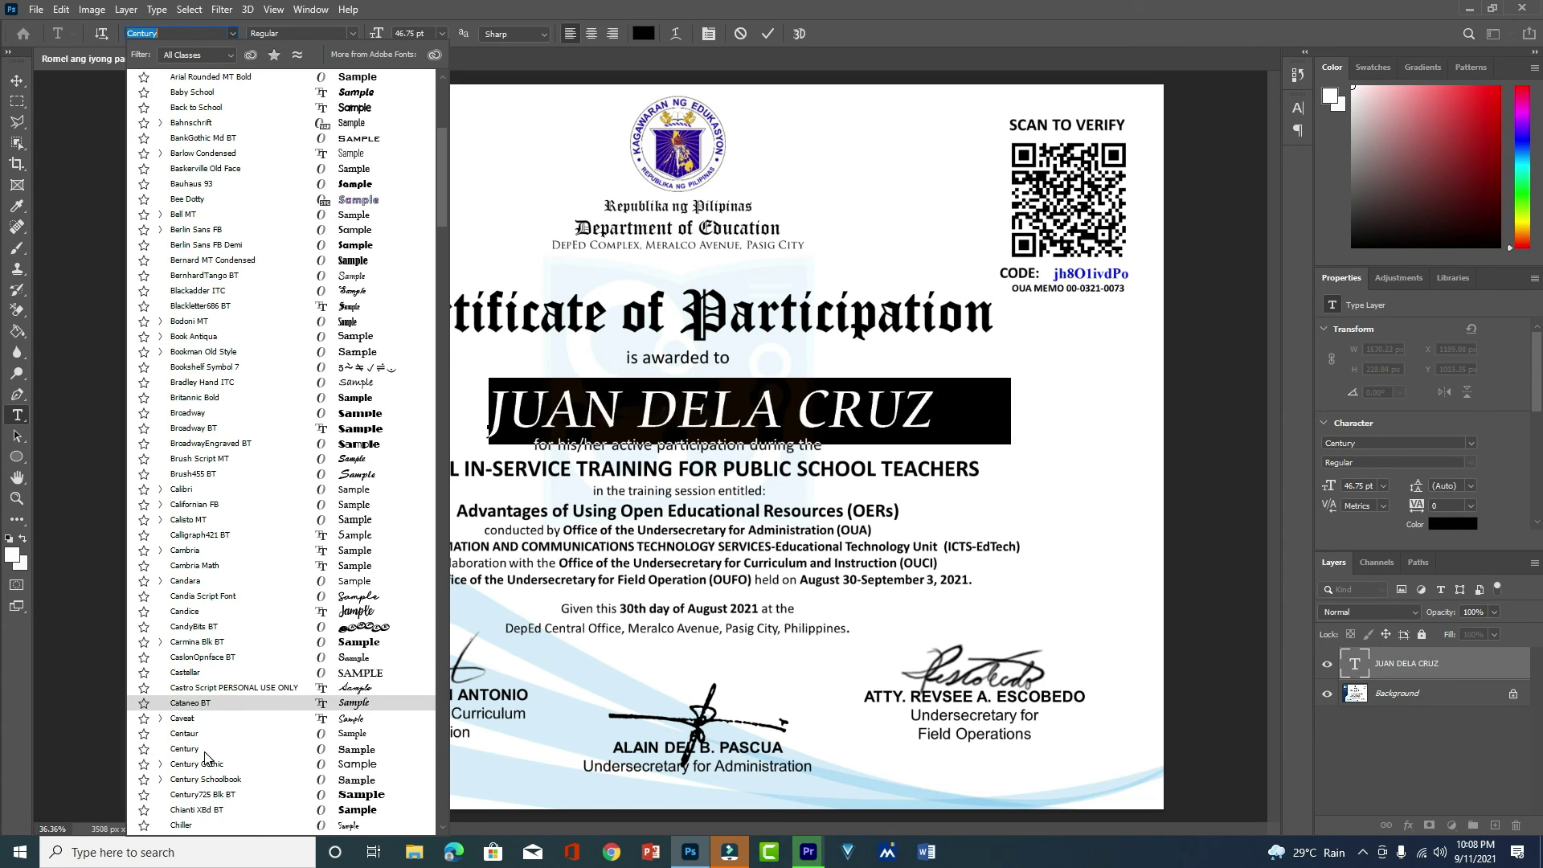
pyautogui.scroll(-1, 205, 750)
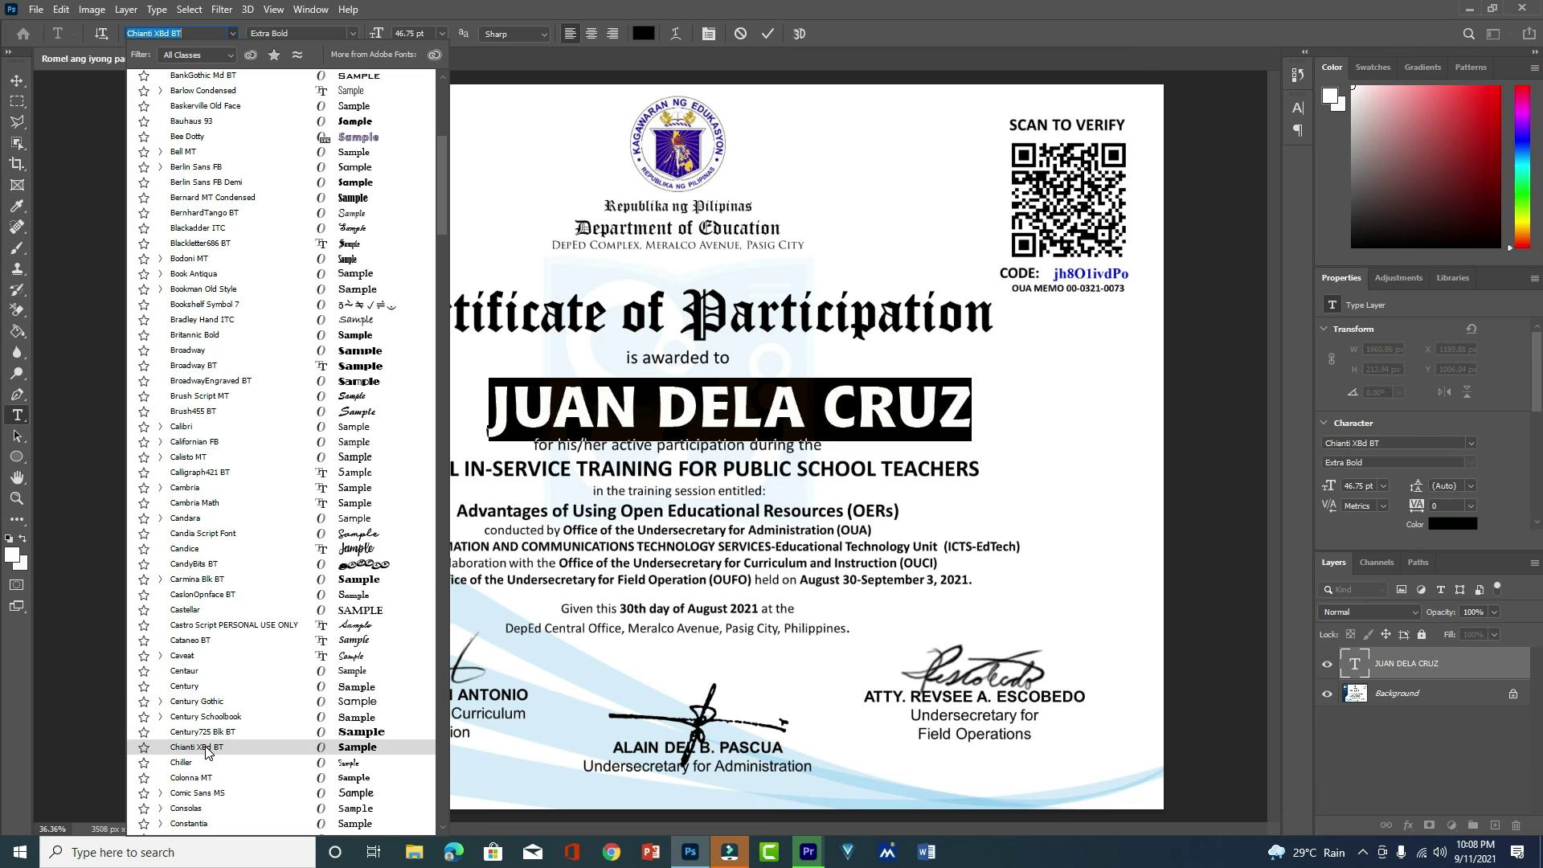
pyautogui.scroll(-1, 207, 751)
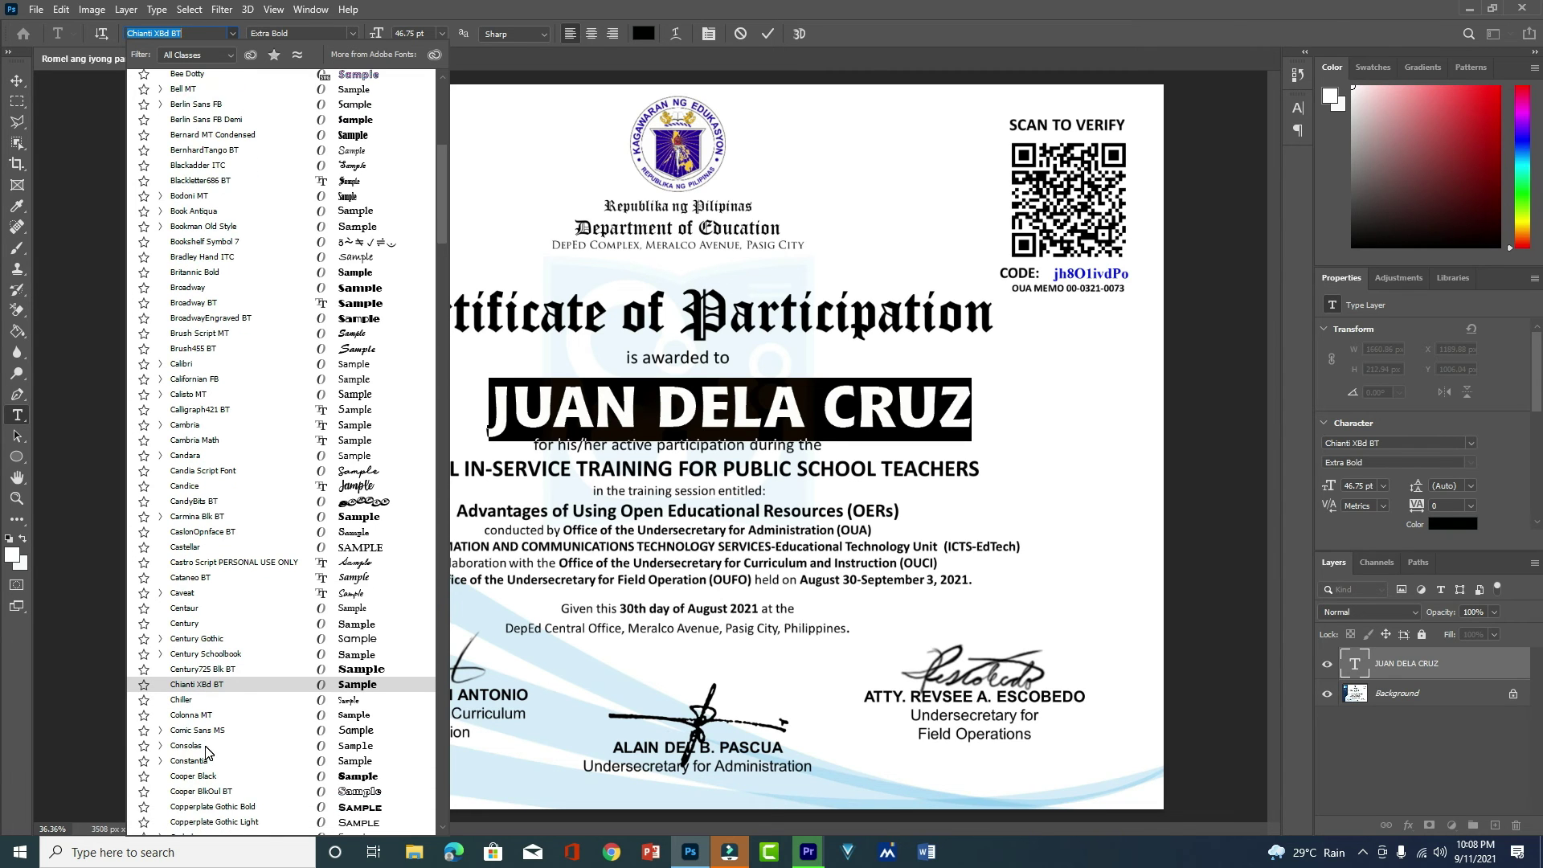
pyautogui.scroll(-2, 207, 750)
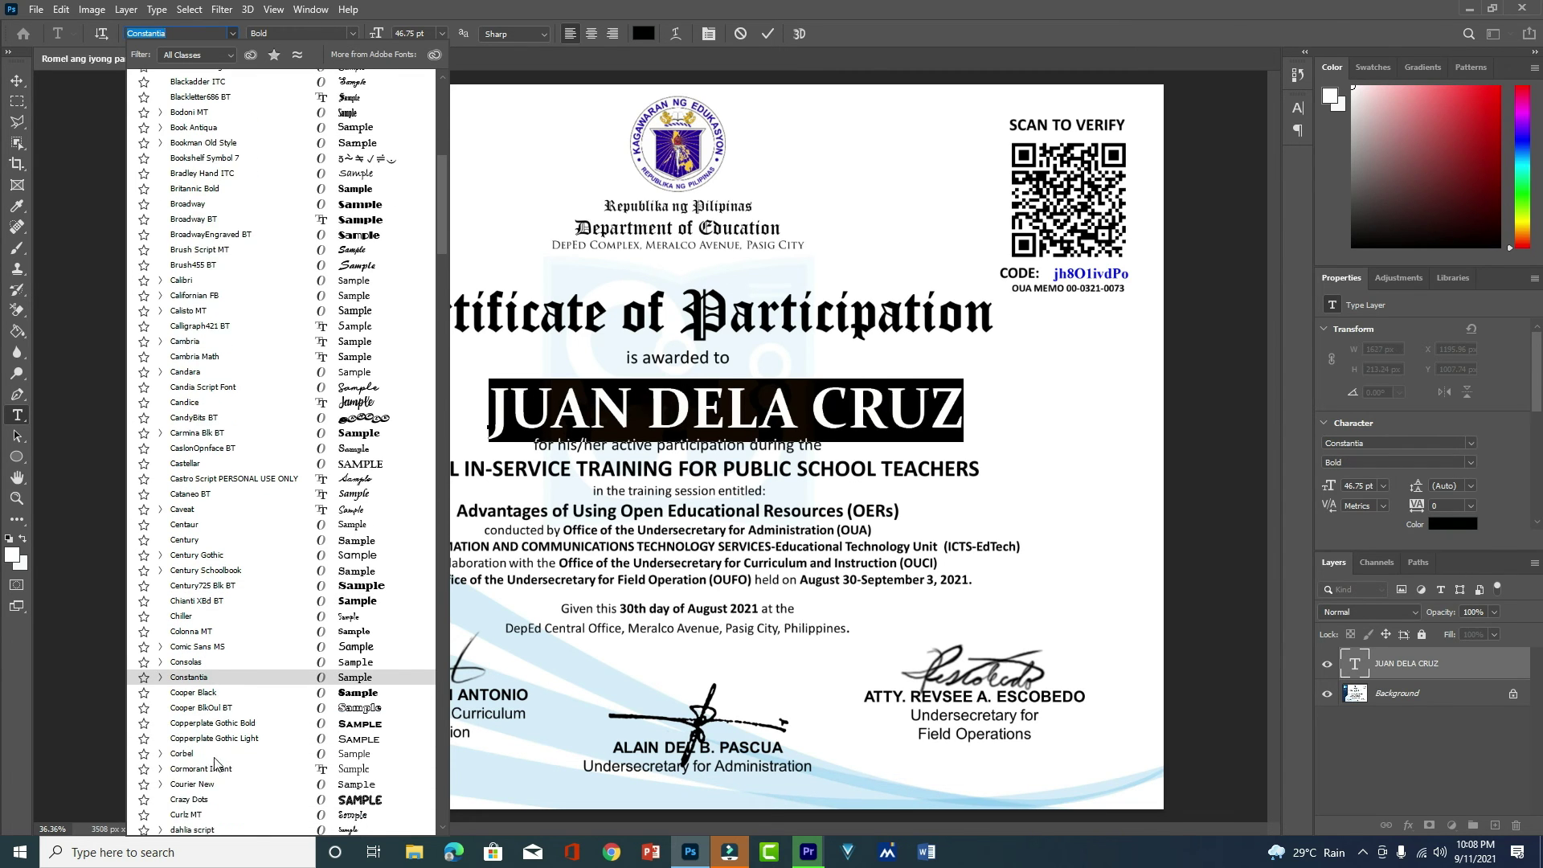
pyautogui.scroll(-2, 222, 738)
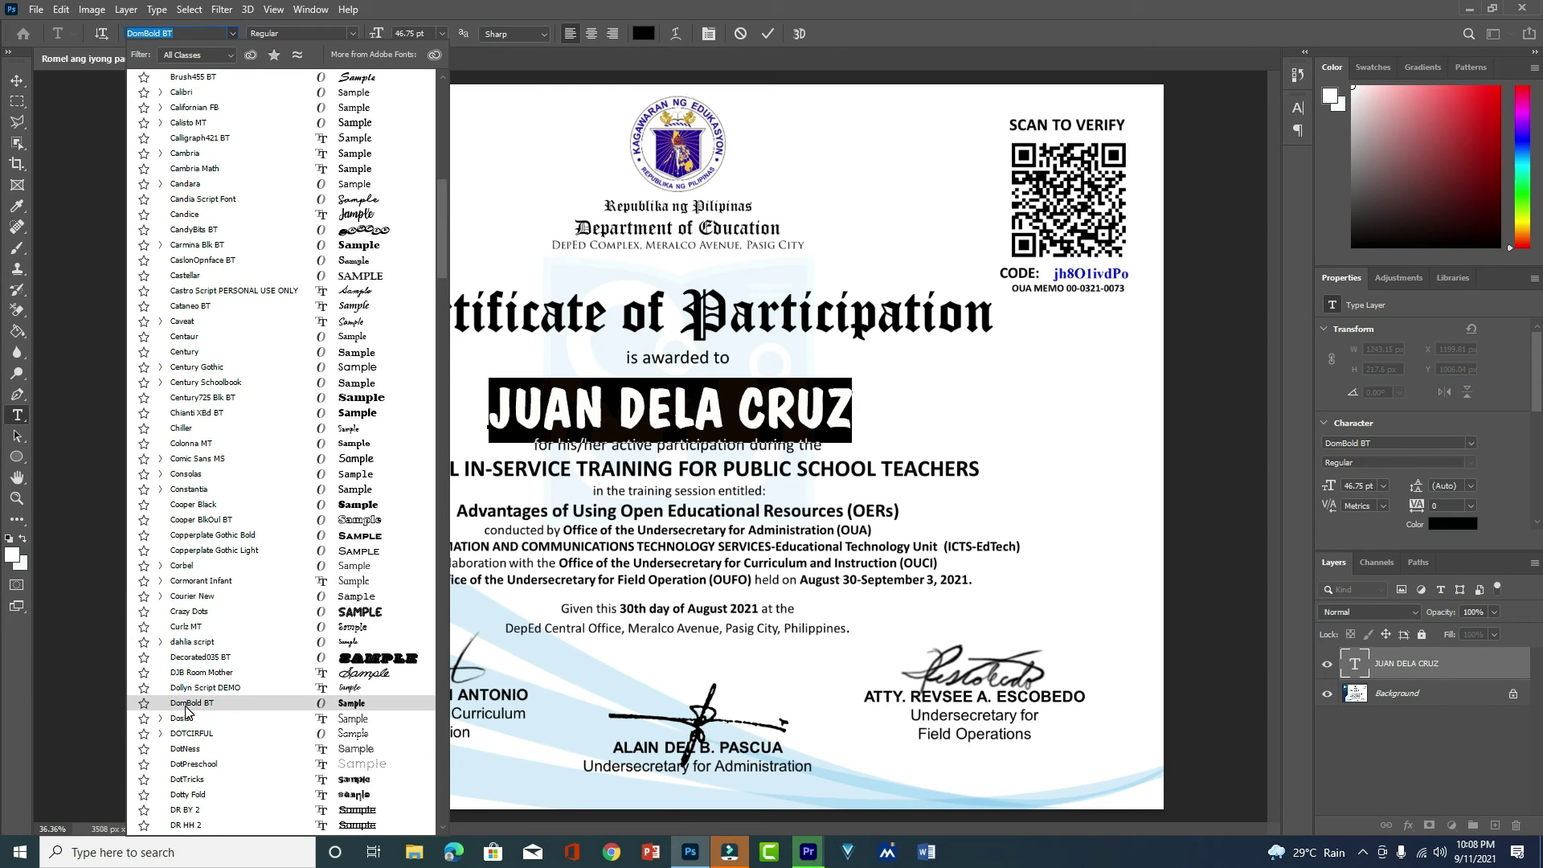
pyautogui.click(186, 704)
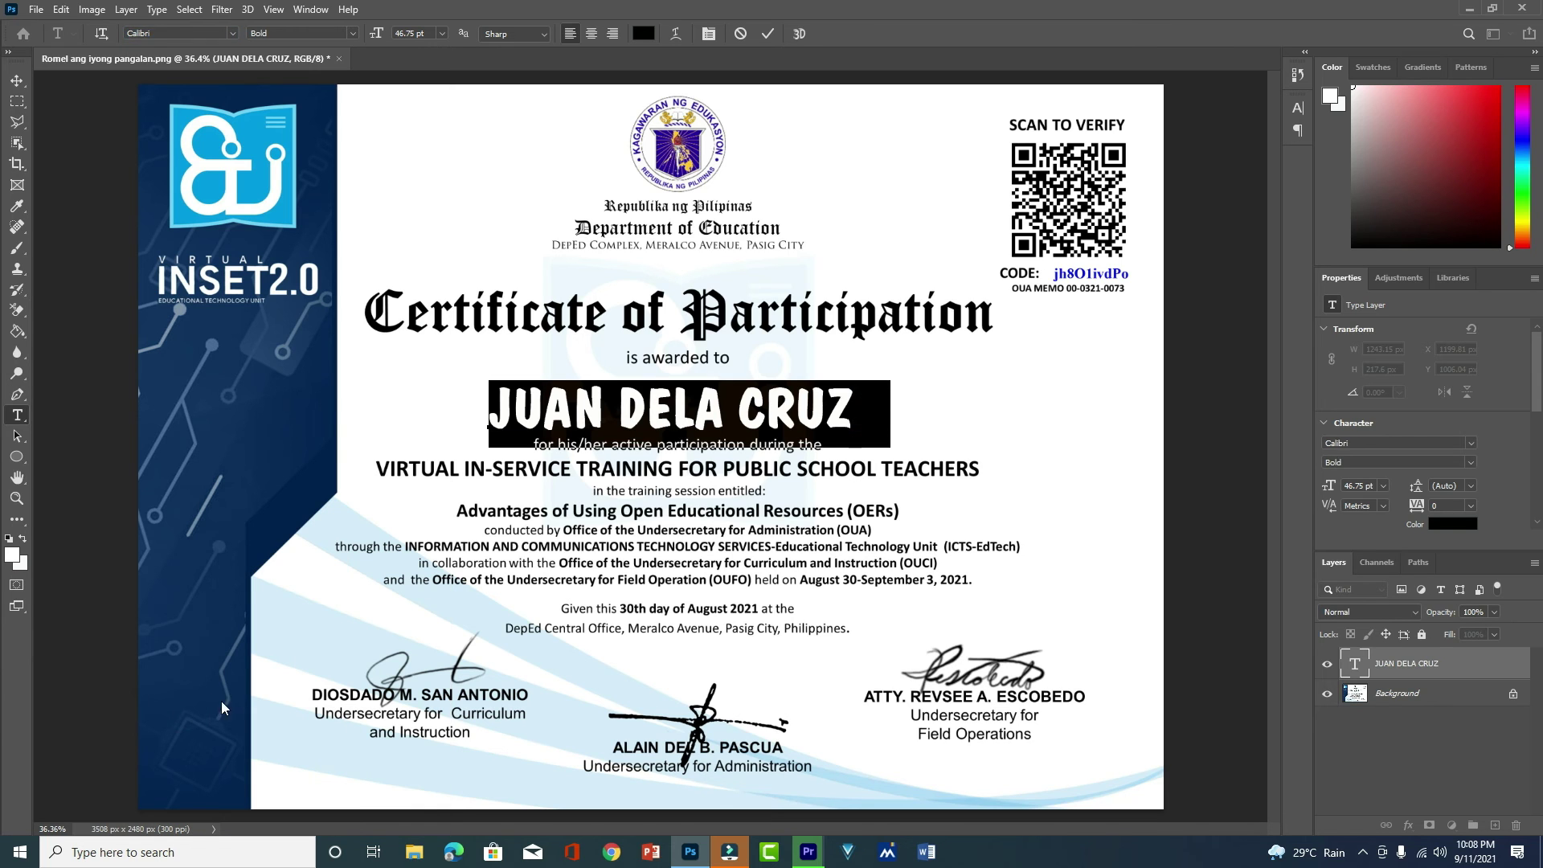
# - Commit the text and shift the DomBold BT name right until centered on the name line
pyautogui.click(18, 81)
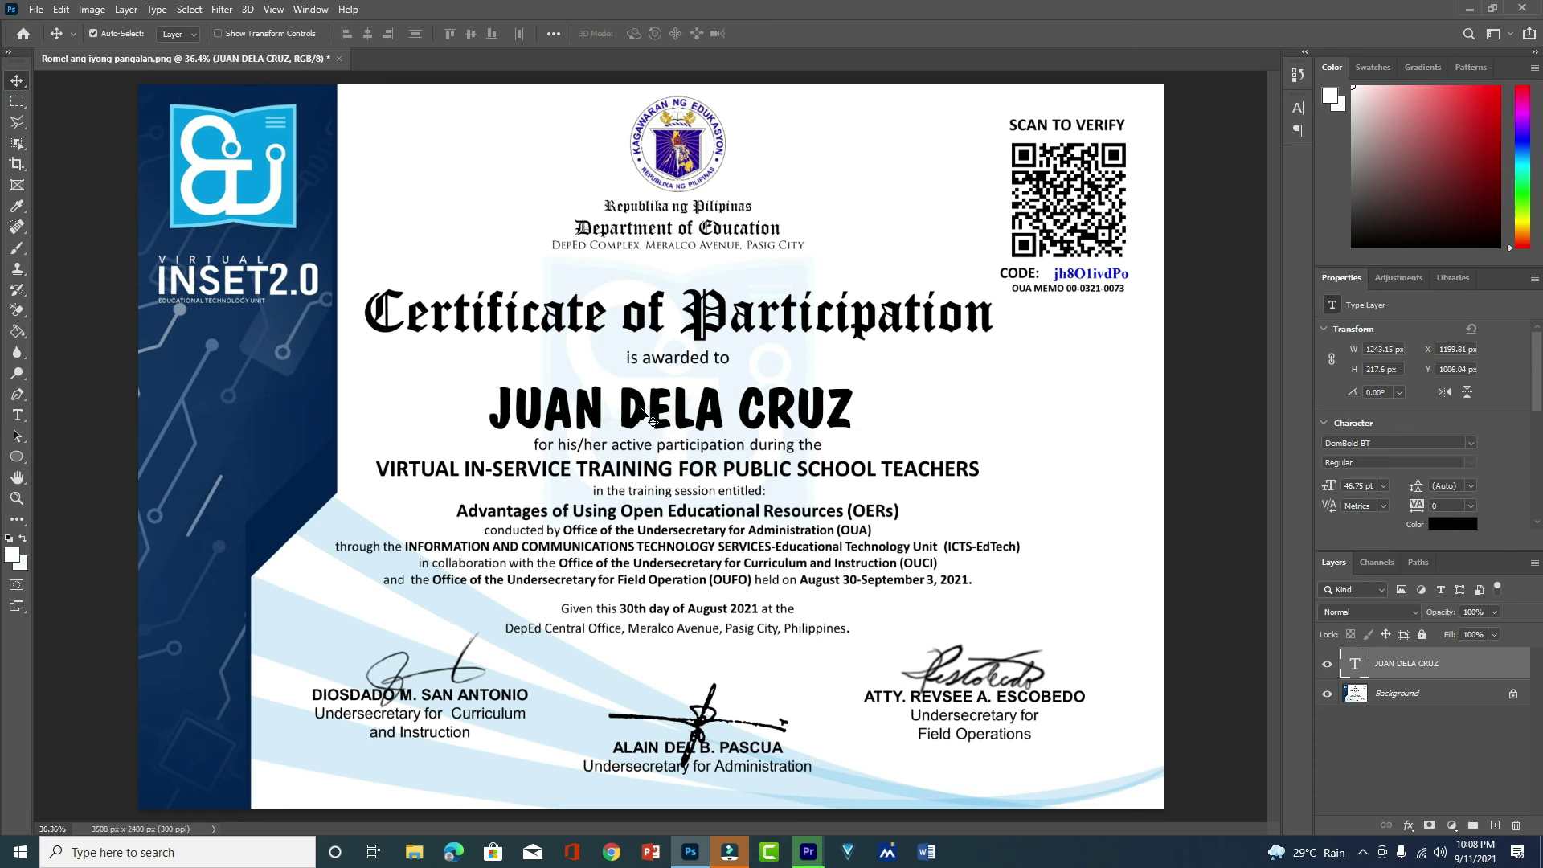
pyautogui.moveTo(642, 423); pyautogui.dragTo(664, 415)
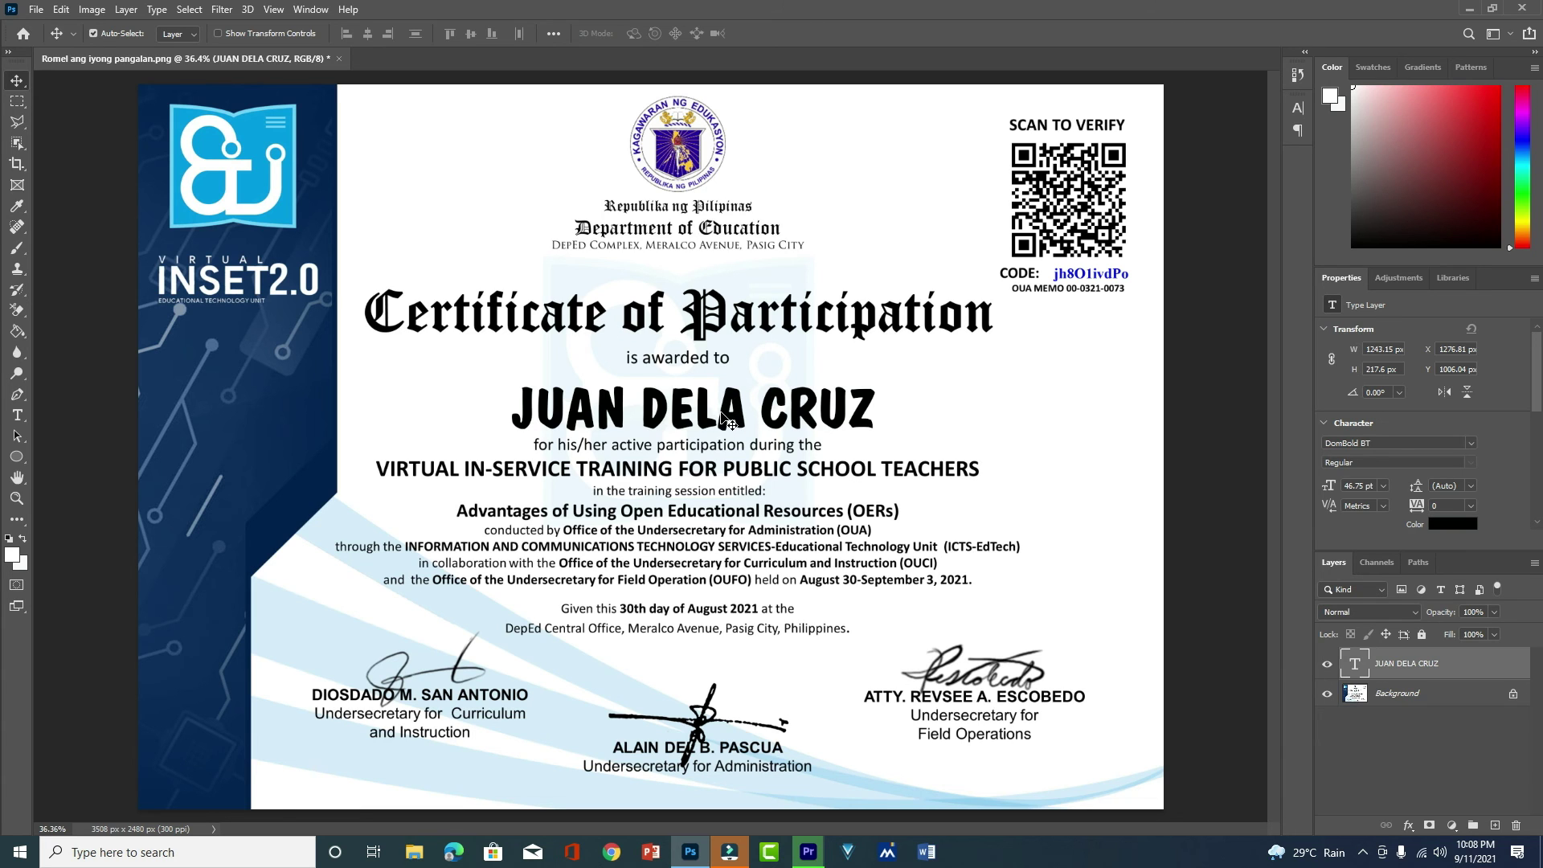
pyautogui.moveTo(725, 414); pyautogui.dragTo(713, 414)
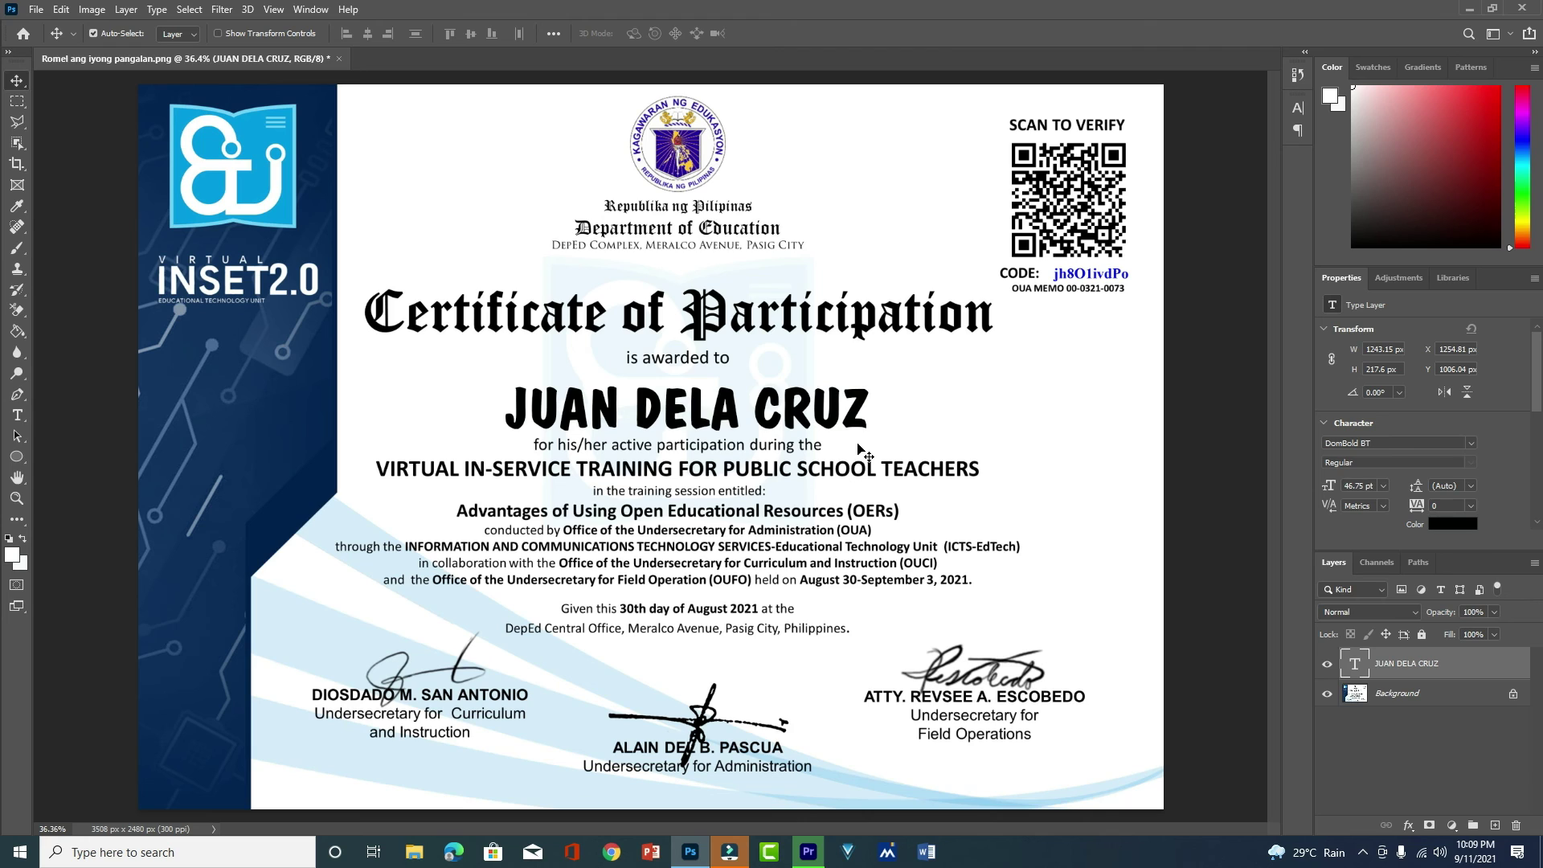